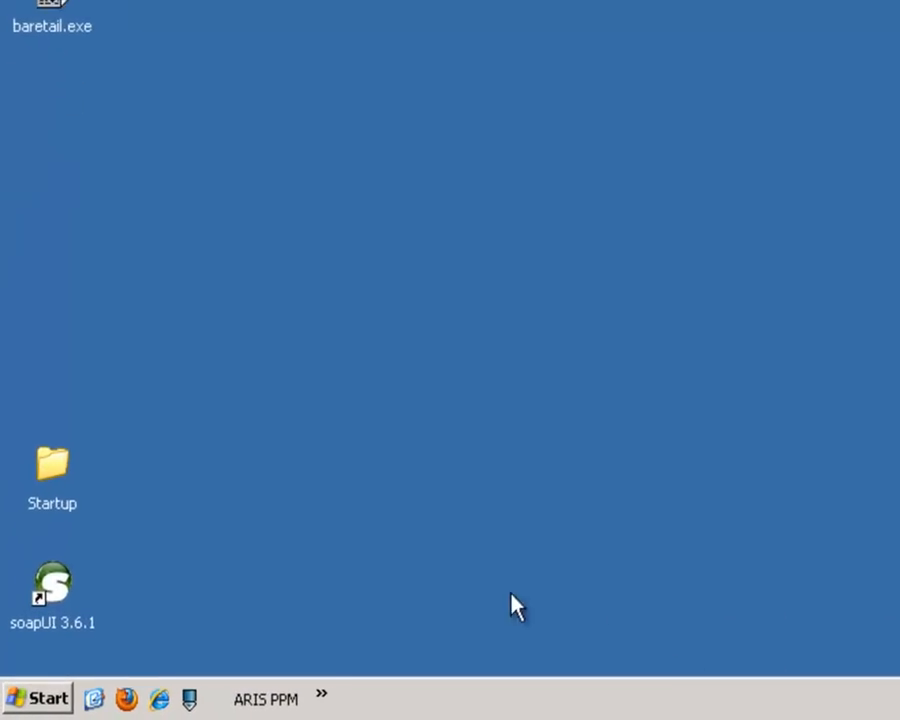
Launch Software AG Designer from the installed Software AG programs and switch to the Process Development perspective.
{"action": "left_click", "coordinate": [30, 702]}
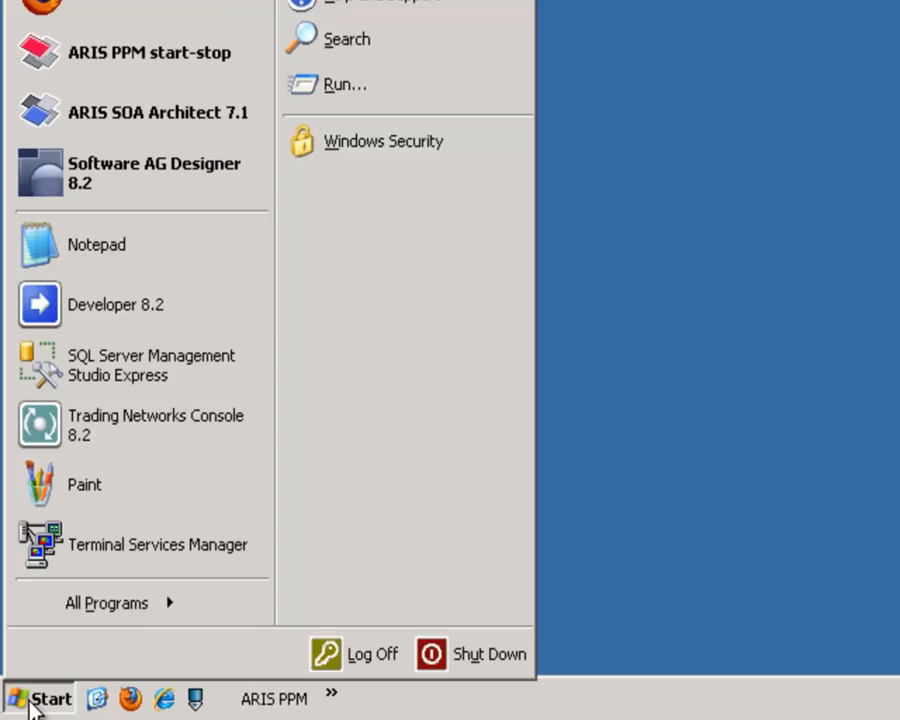
{"action": "mouse_move", "coordinate": [128, 610]}
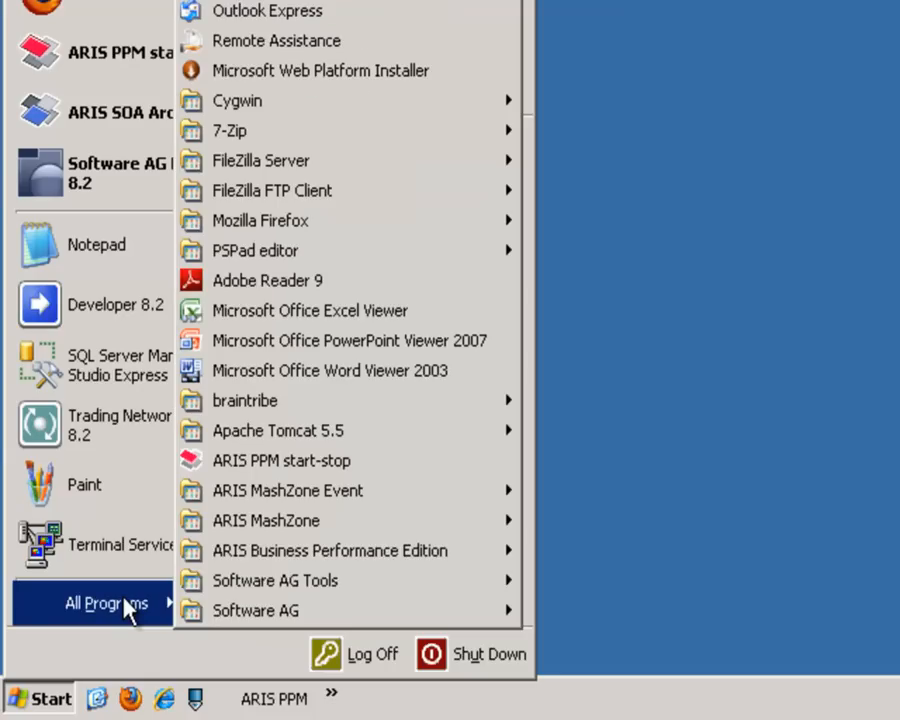
{"action": "mouse_move", "coordinate": [275, 580]}
{"action": "mouse_move", "coordinate": [570, 580]}
{"action": "left_click", "coordinate": [693, 553]}
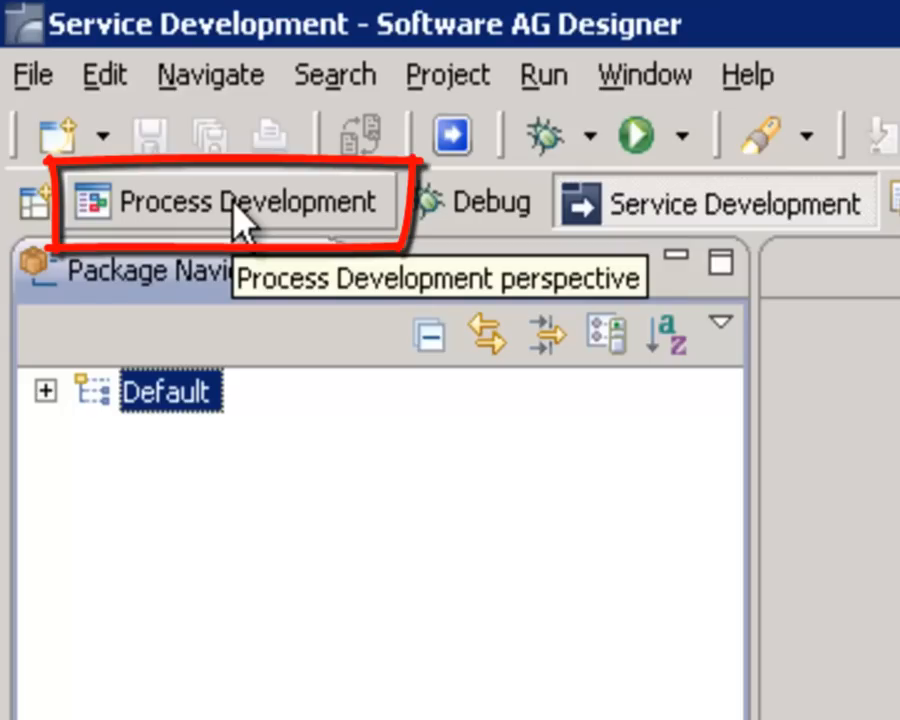
{"action": "left_click", "coordinate": [235, 206]}
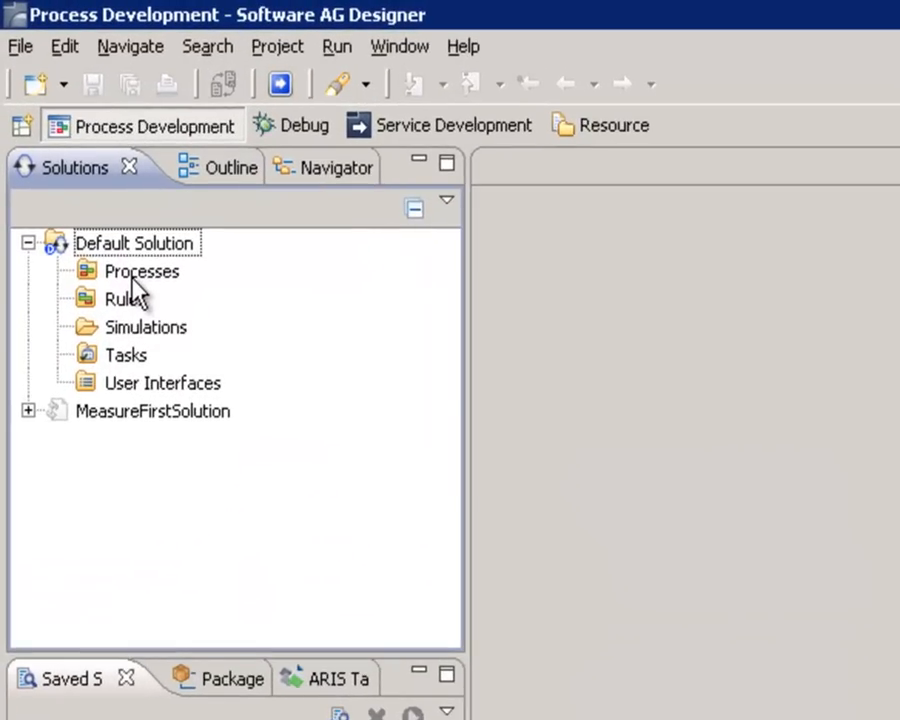
Create a process project named HRProcesses under Processes in the Default Solution, keeping the default location.
{"action": "right_click", "coordinate": [133, 280]}
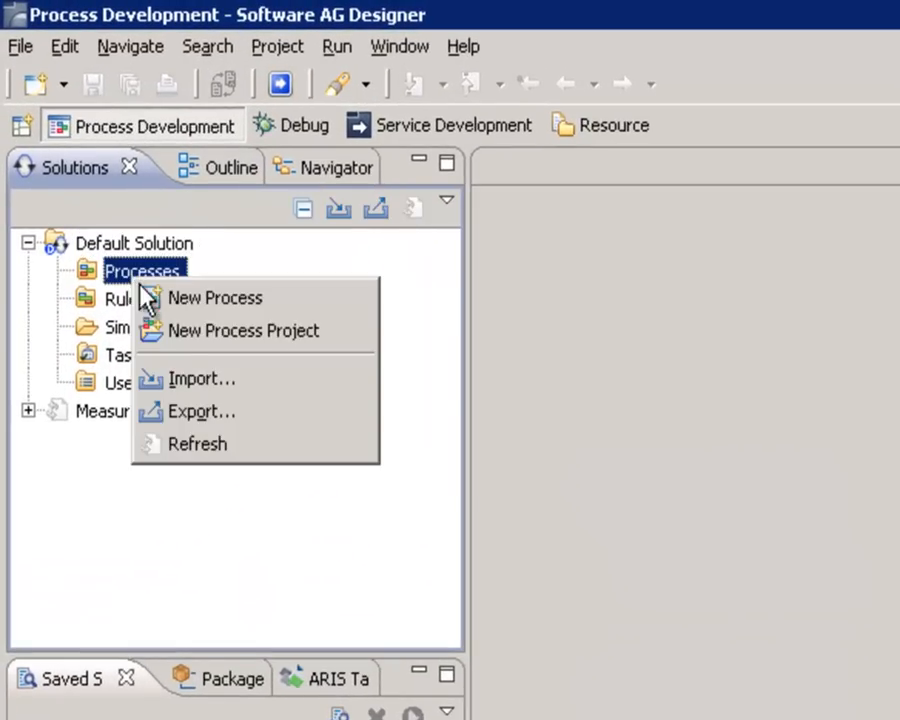
{"action": "left_click", "coordinate": [184, 336]}
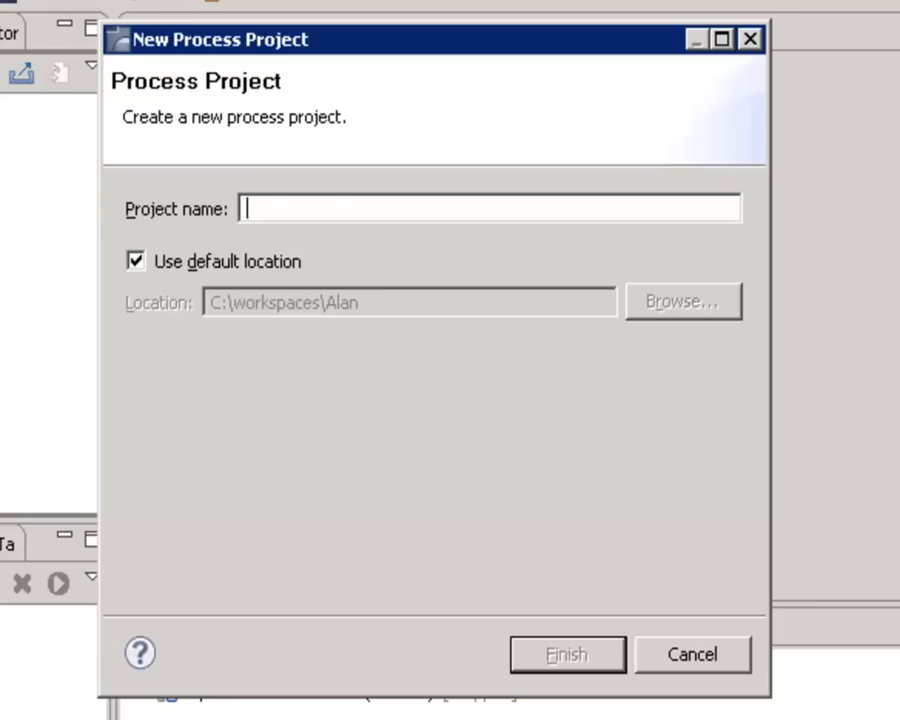
{"action": "type", "text": "HRProcesses"}
{"action": "left_click", "coordinate": [548, 665]}
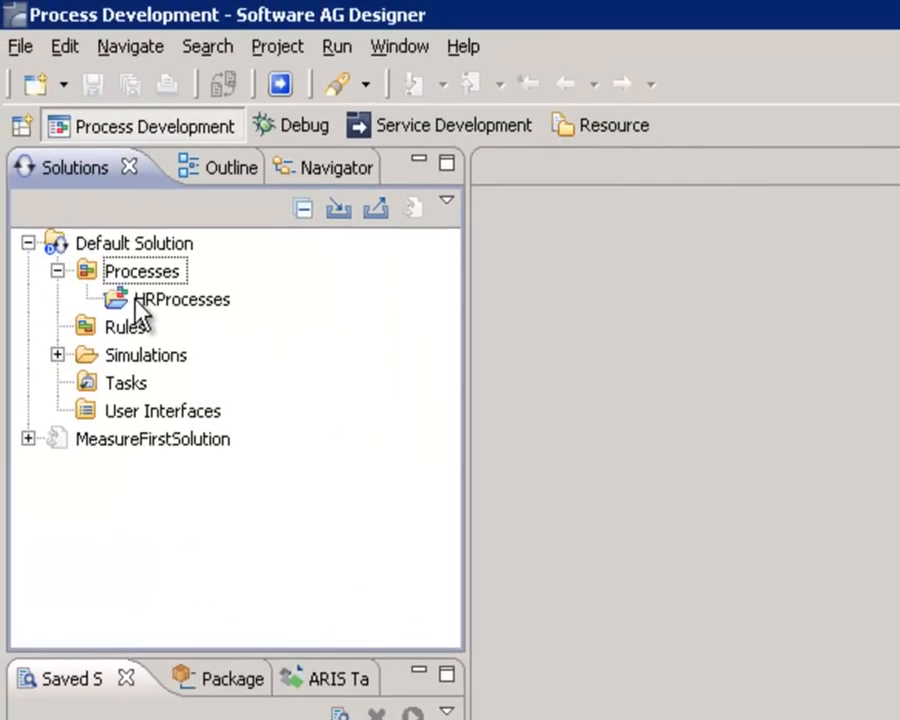
Create a new process named EmployeePreHire in the HRProcesses project.
{"action": "left_click", "coordinate": [137, 302]}
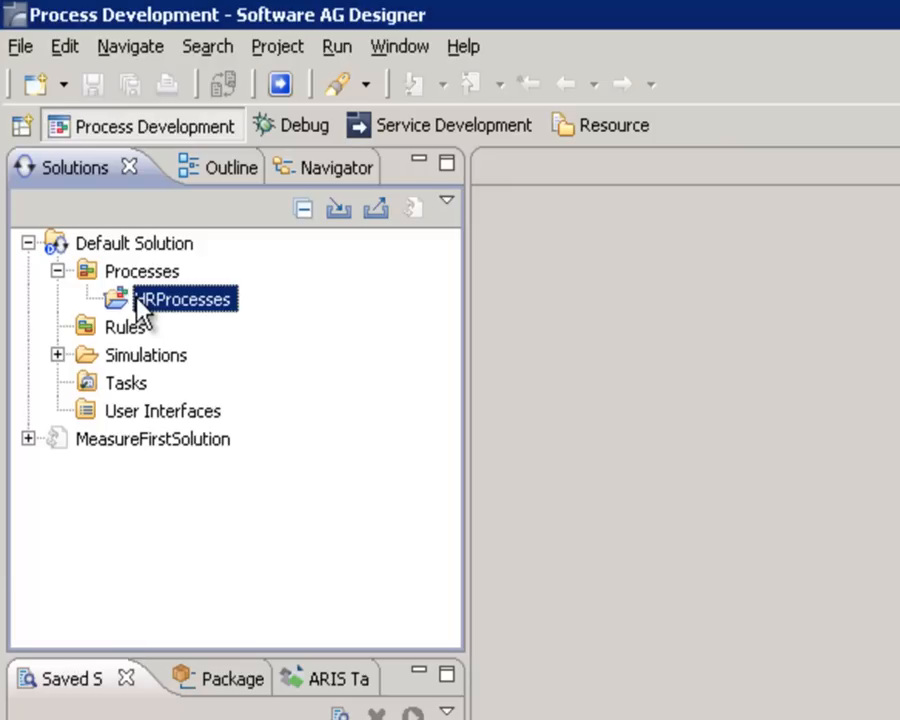
{"action": "right_click", "coordinate": [147, 303]}
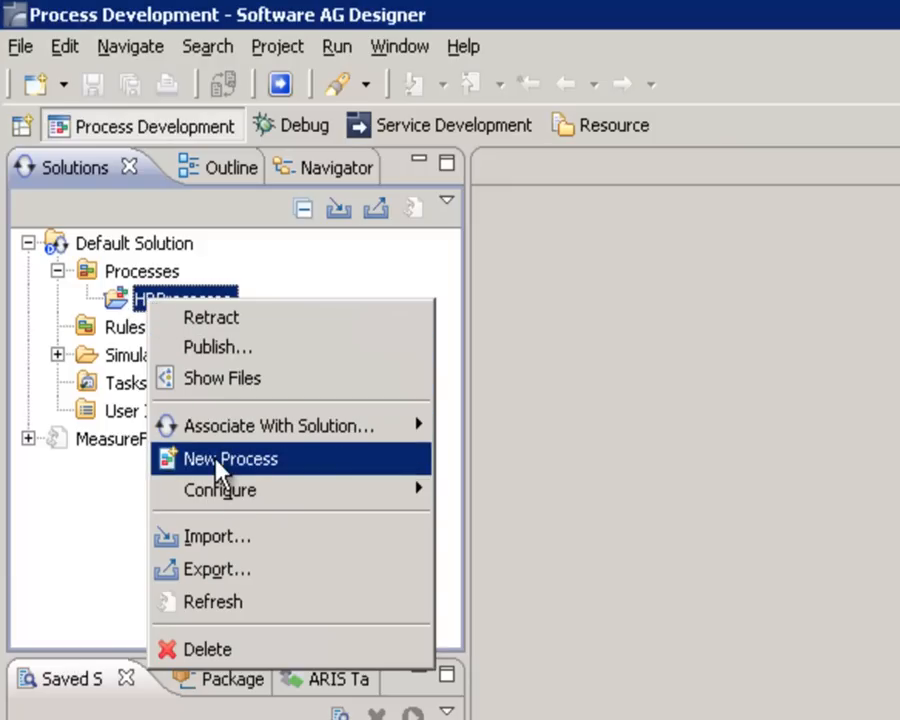
{"action": "left_click", "coordinate": [244, 466]}
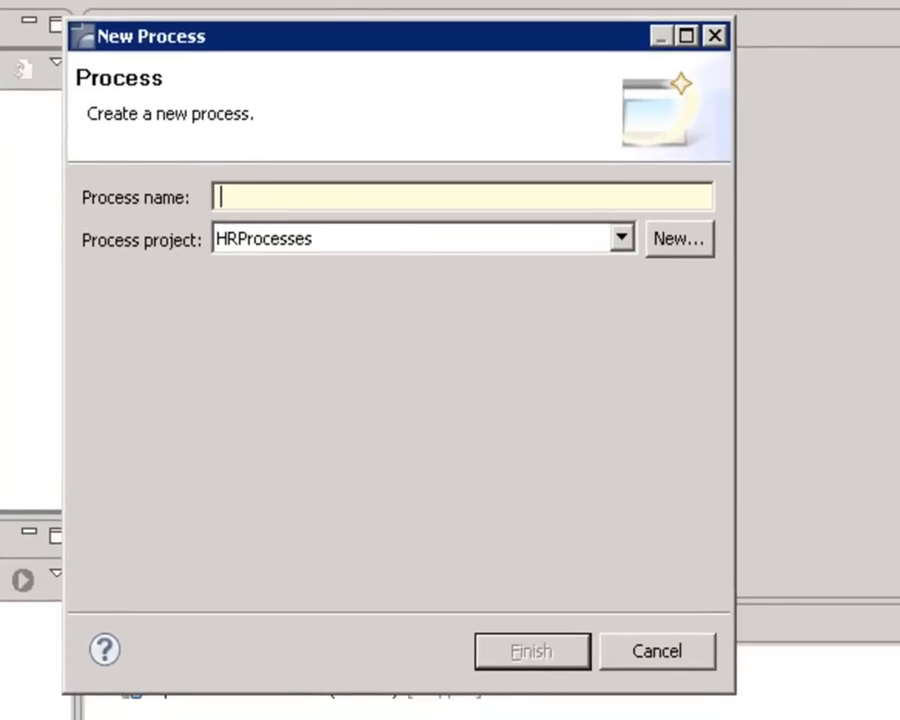
{"action": "type", "text": "EmployeePreHire"}
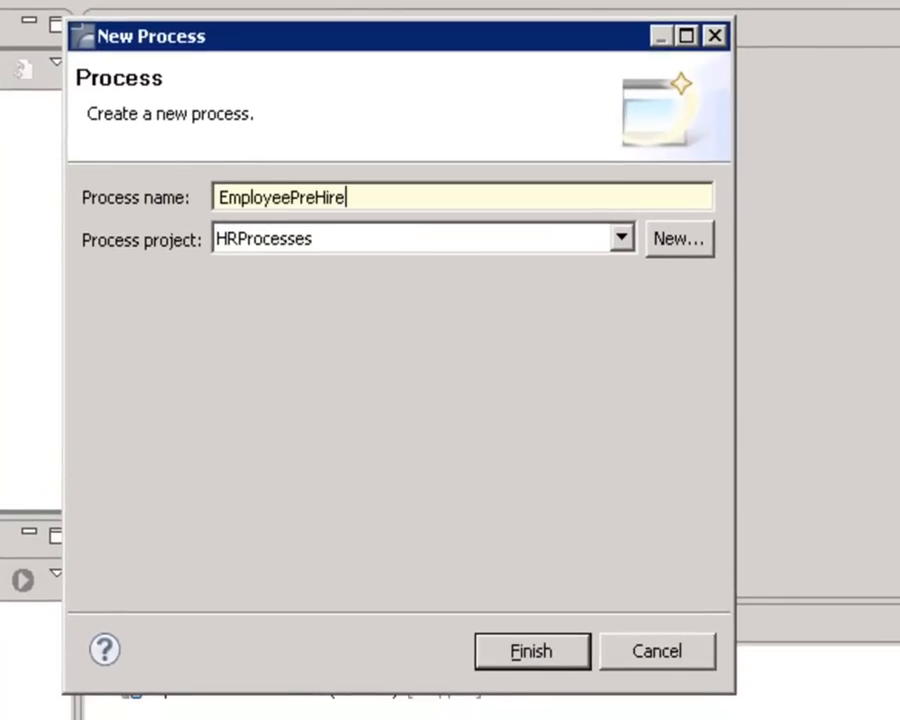
{"action": "left_click", "coordinate": [541, 648]}
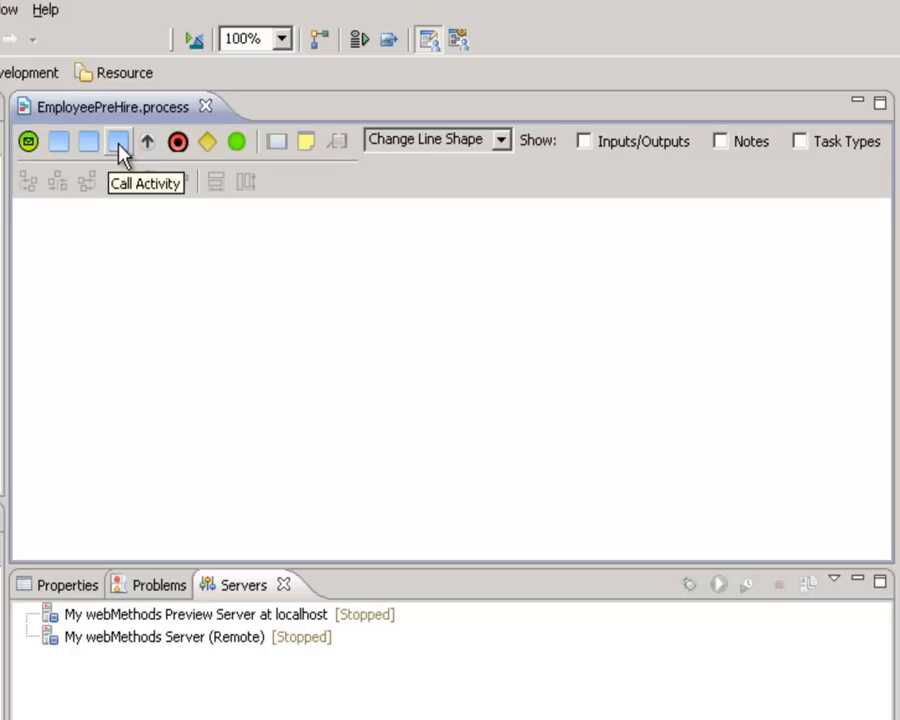
Add a pool to the empty EmployeePreHire process diagram and set its pool type to Internal.
{"action": "left_click", "coordinate": [278, 142]}
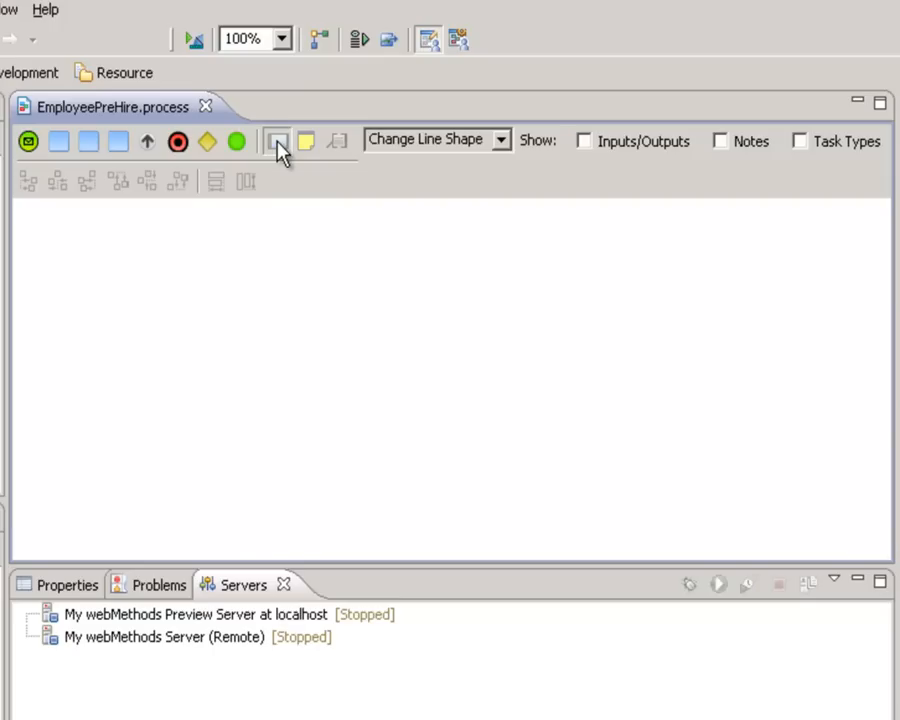
{"action": "left_click_drag", "start_coordinate": [278, 142], "coordinate": [108, 272]}
{"action": "left_click", "coordinate": [108, 272]}
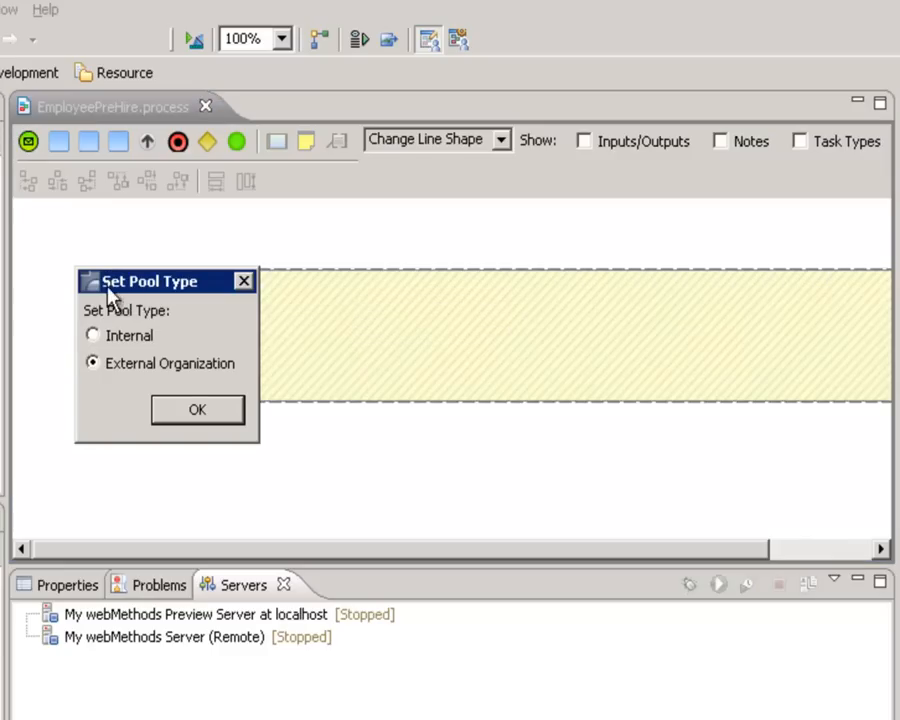
{"action": "left_click", "coordinate": [106, 337]}
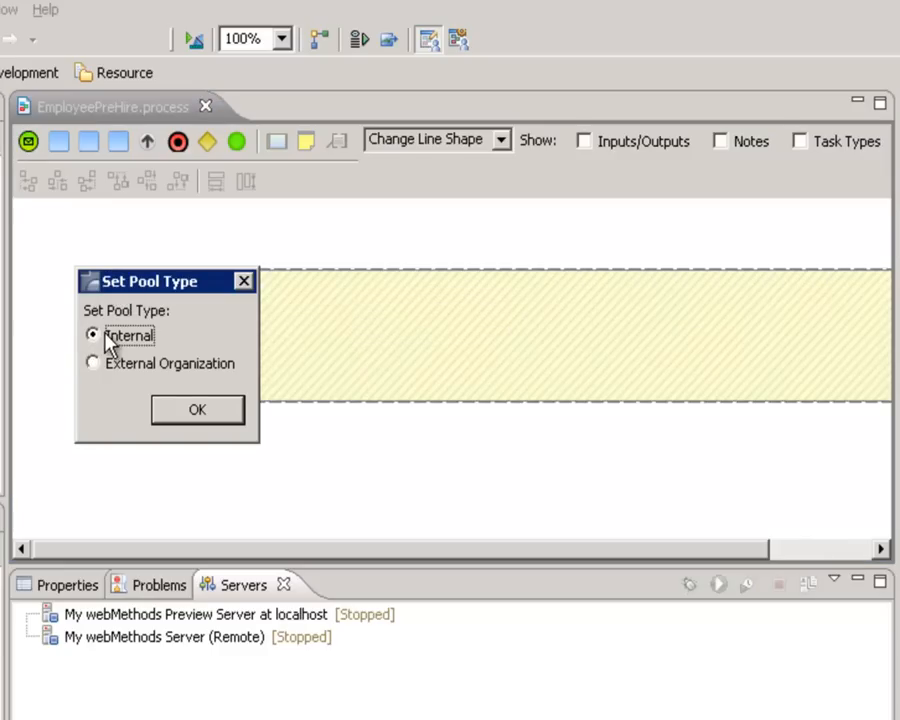
{"action": "left_click", "coordinate": [172, 412]}
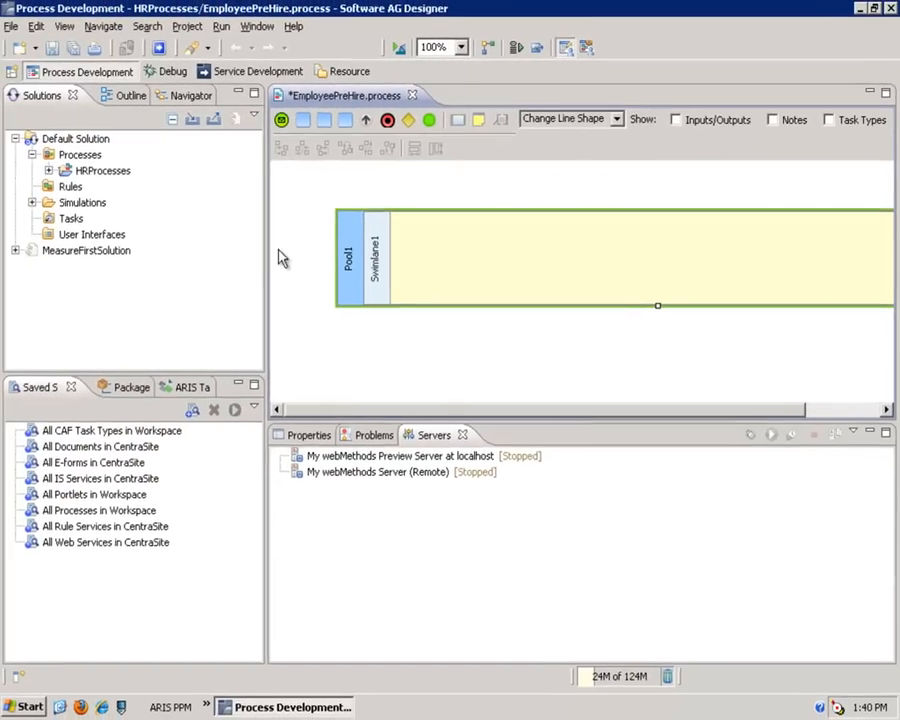
Widen the diagram area and set the new pool's label to Pre-Hire Process.
{"action": "left_click_drag", "start_coordinate": [266, 248], "coordinate": [132, 243]}
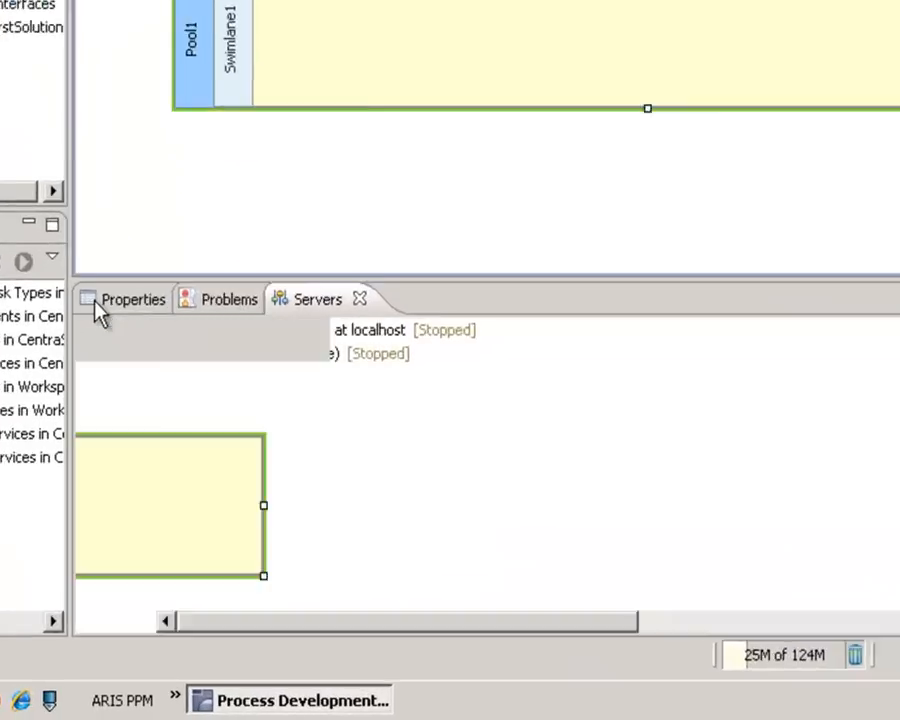
{"action": "left_click", "coordinate": [156, 437]}
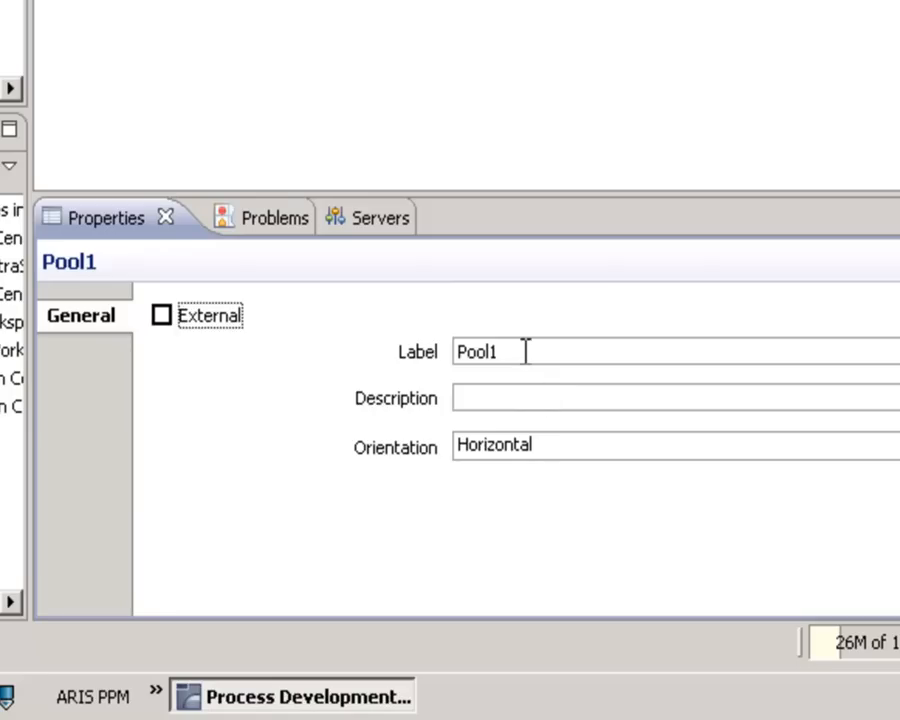
{"action": "double_click", "coordinate": [448, 352]}
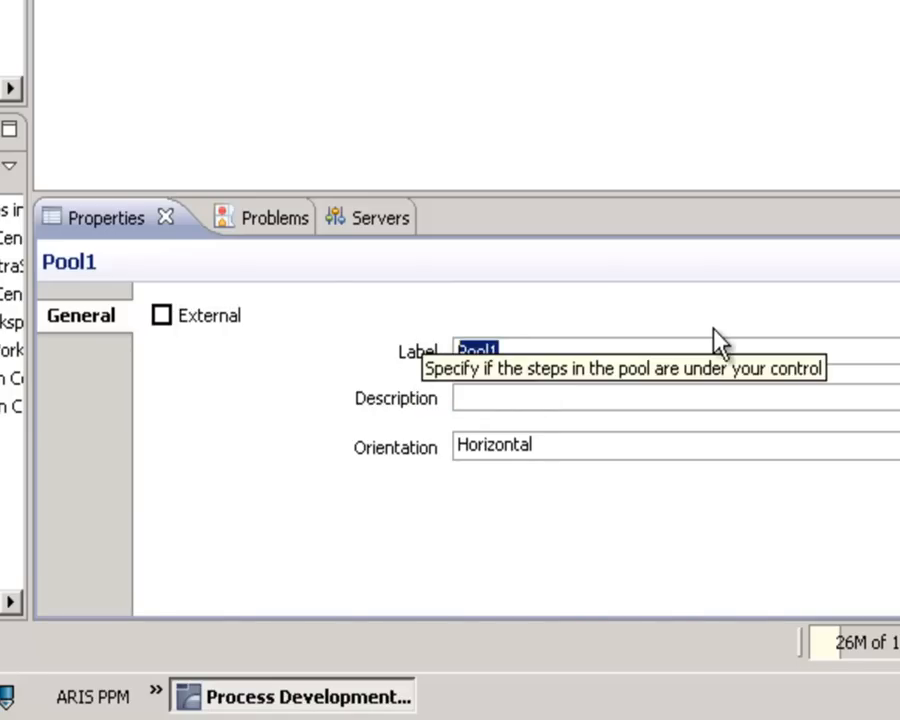
{"action": "type", "text": "Pre-Hire Process"}
{"action": "key", "text": "Tab"}
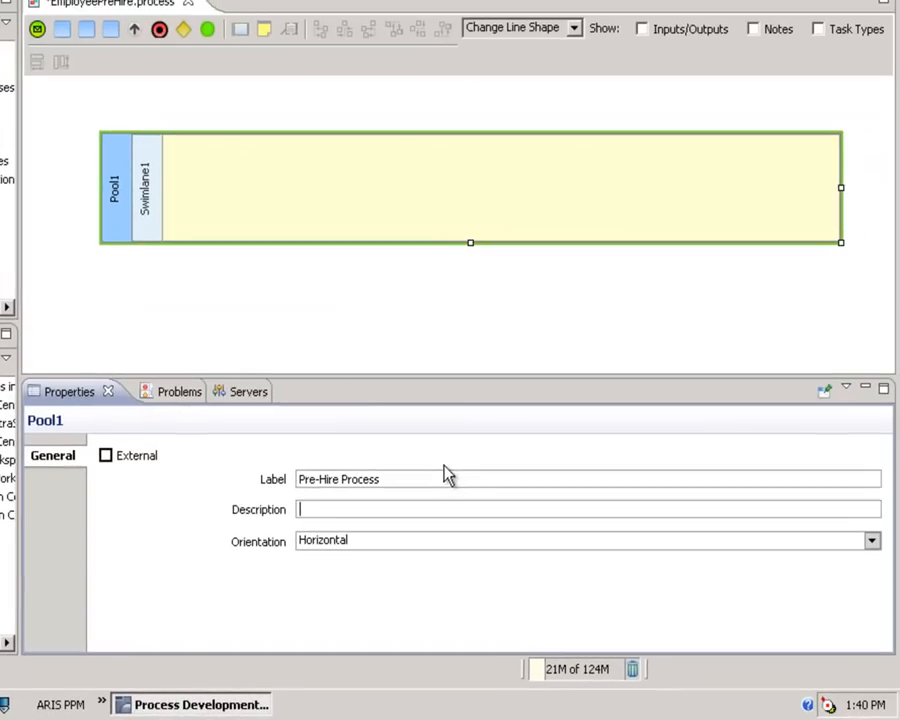
Add a second swimlane below the existing one in the Pre-Hire Process pool.
{"action": "left_click", "coordinate": [316, 194]}
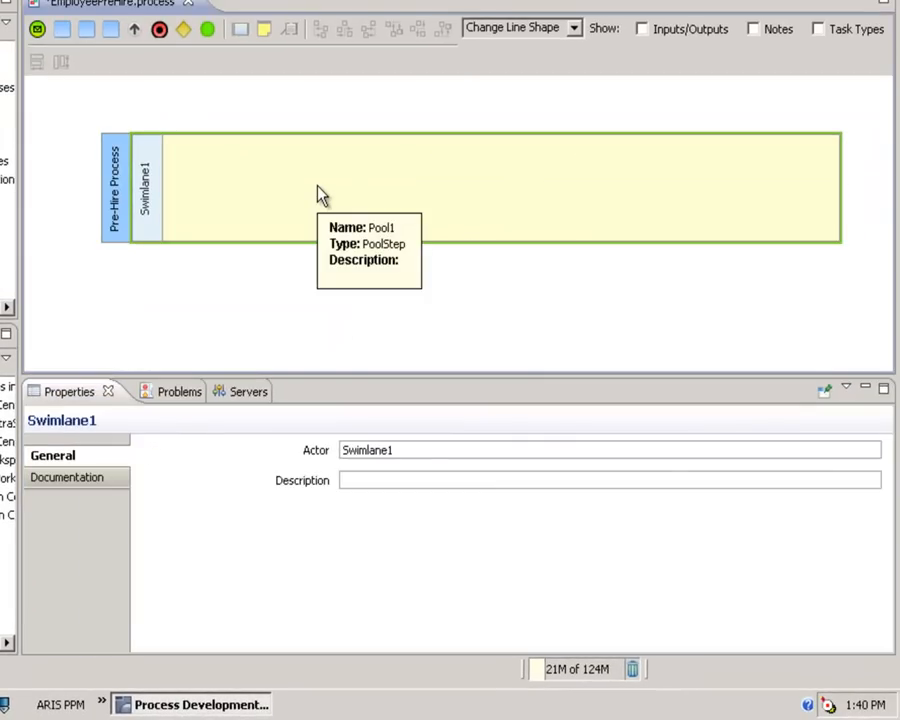
{"action": "right_click", "coordinate": [320, 195]}
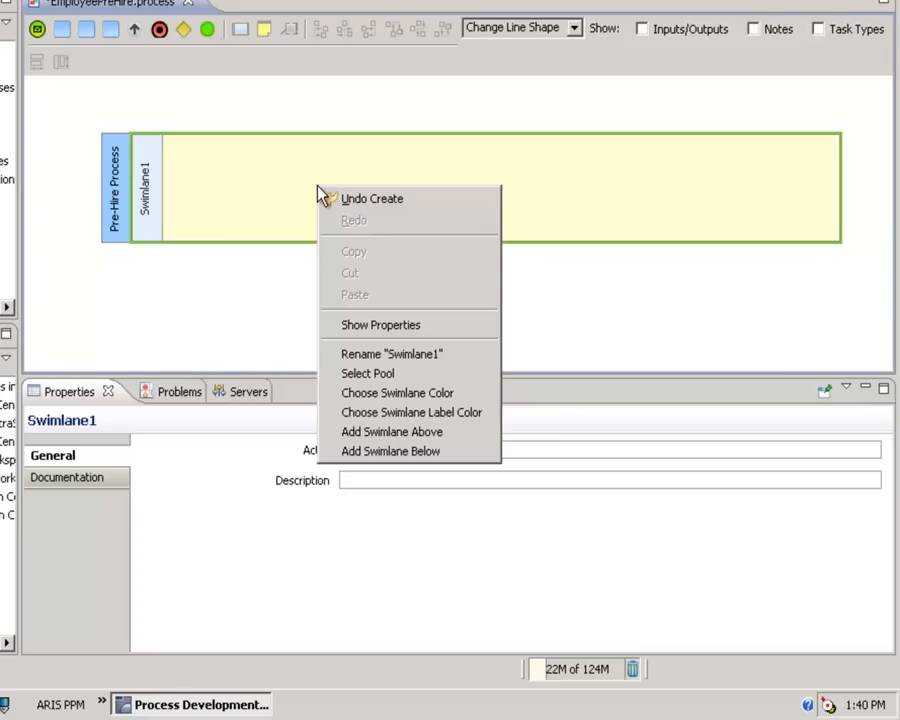
{"action": "left_click", "coordinate": [386, 455]}
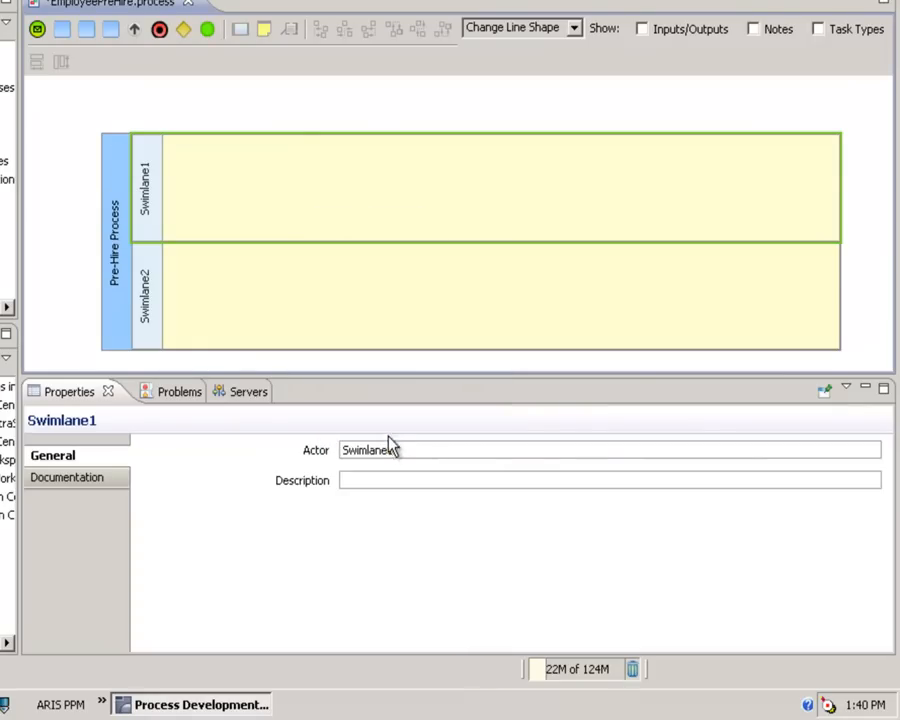
Set the upper swimlane's actor to Recruiter and the lower swimlane's actor to HR System.
{"action": "left_click_drag", "start_coordinate": [400, 450], "coordinate": [307, 455]}
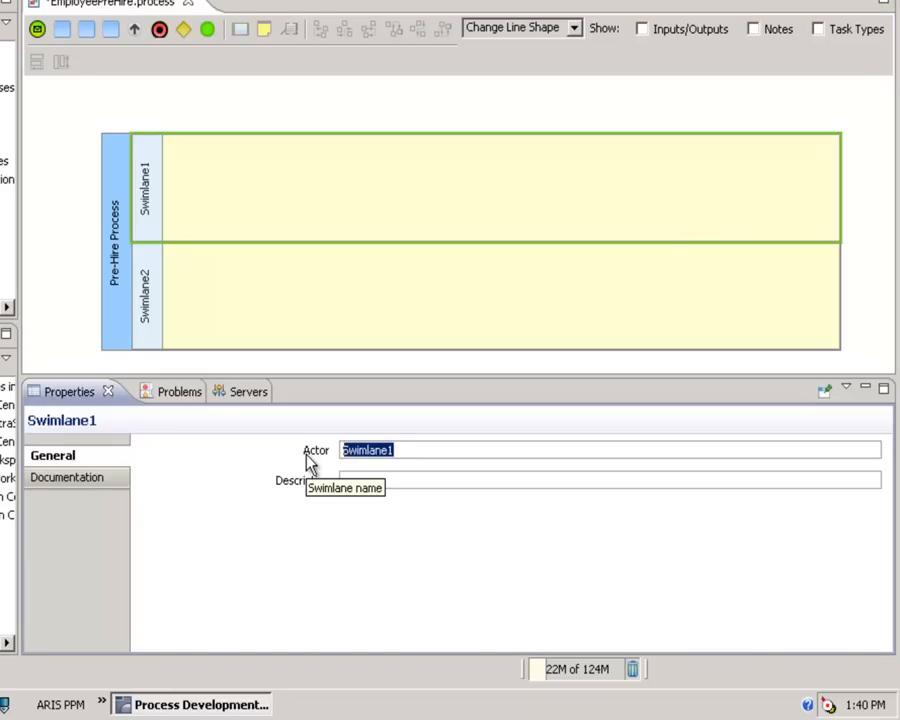
{"action": "type", "text": "Recruiter"}
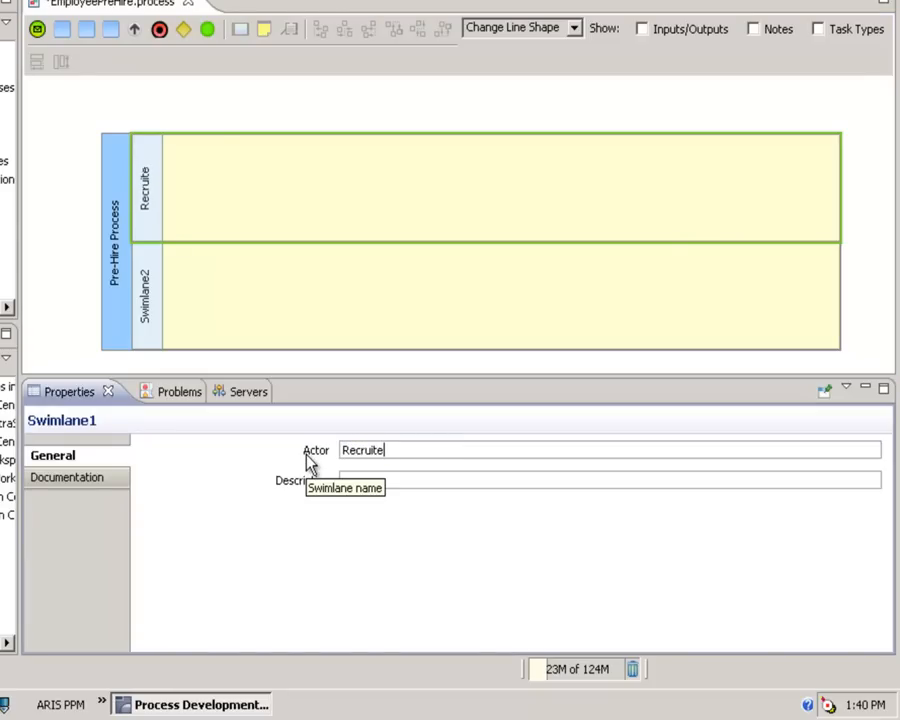
{"action": "left_click", "coordinate": [280, 291]}
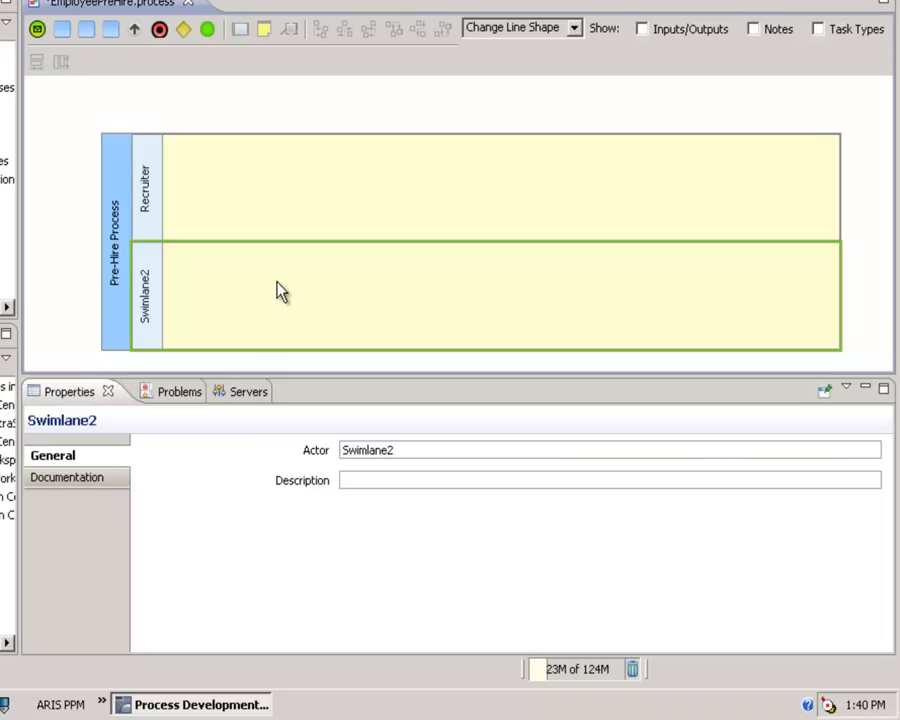
{"action": "double_click", "coordinate": [359, 452]}
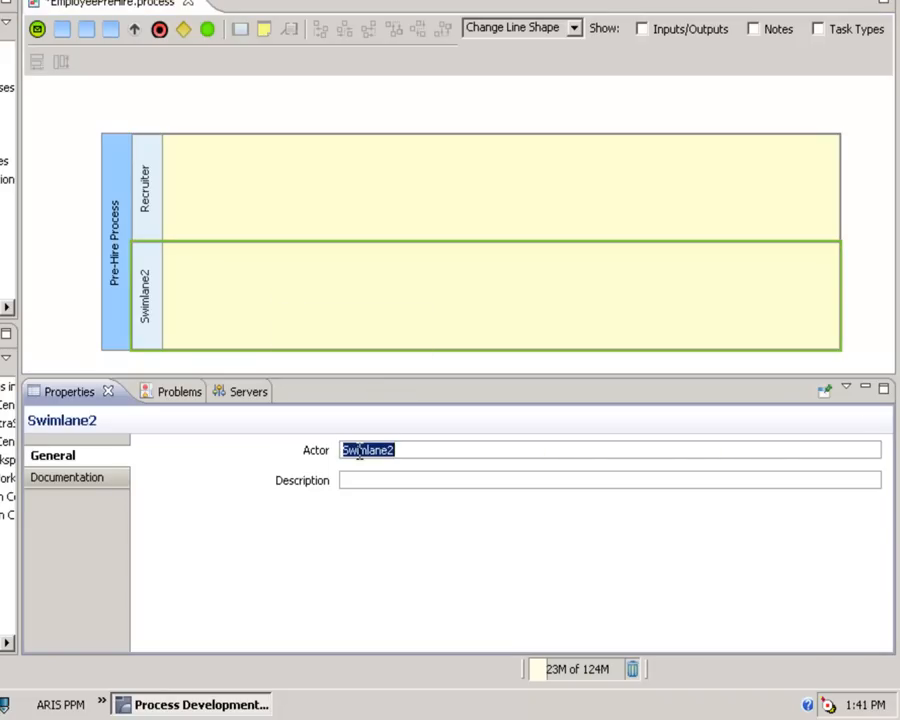
{"action": "type", "text": "HR System"}
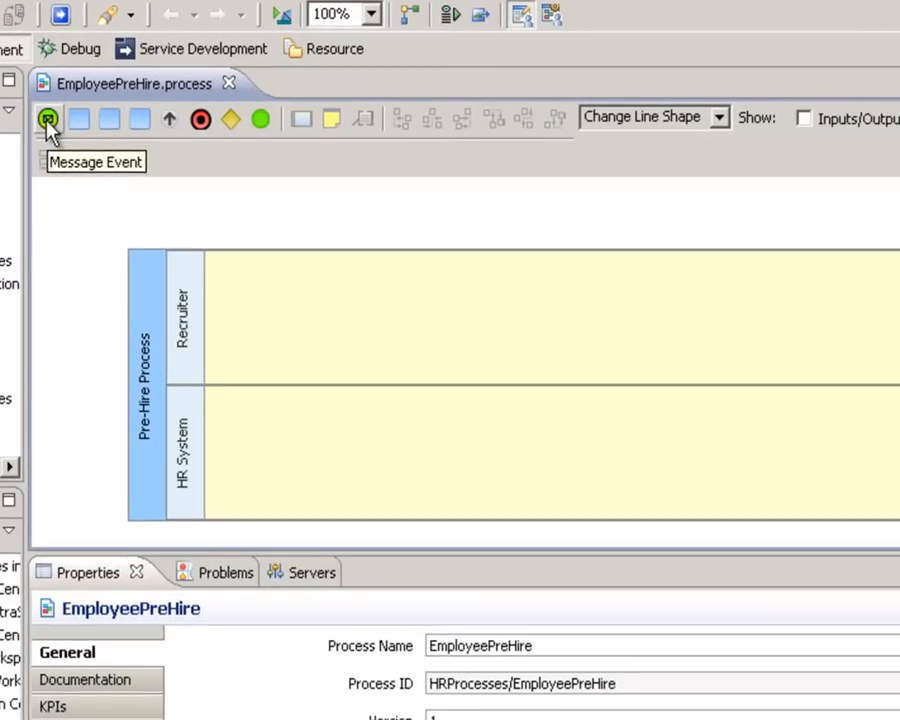
Place a message event near the start of the Recruiter swimlane and label it Receive Application.
{"action": "left_click", "coordinate": [152, 123]}
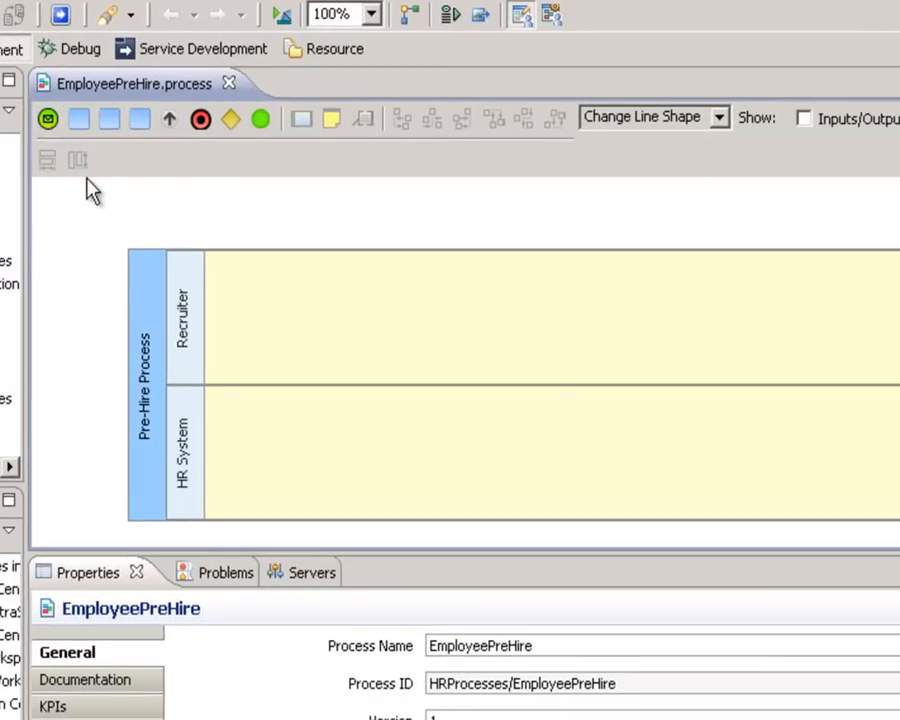
{"action": "left_click", "coordinate": [270, 308]}
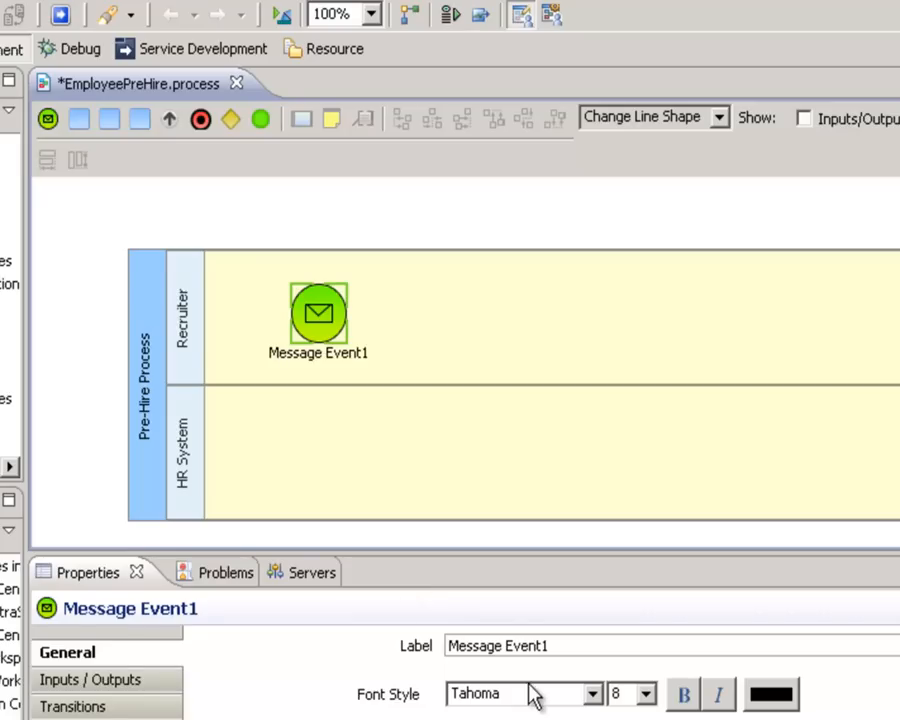
{"action": "left_click", "coordinate": [520, 645]}
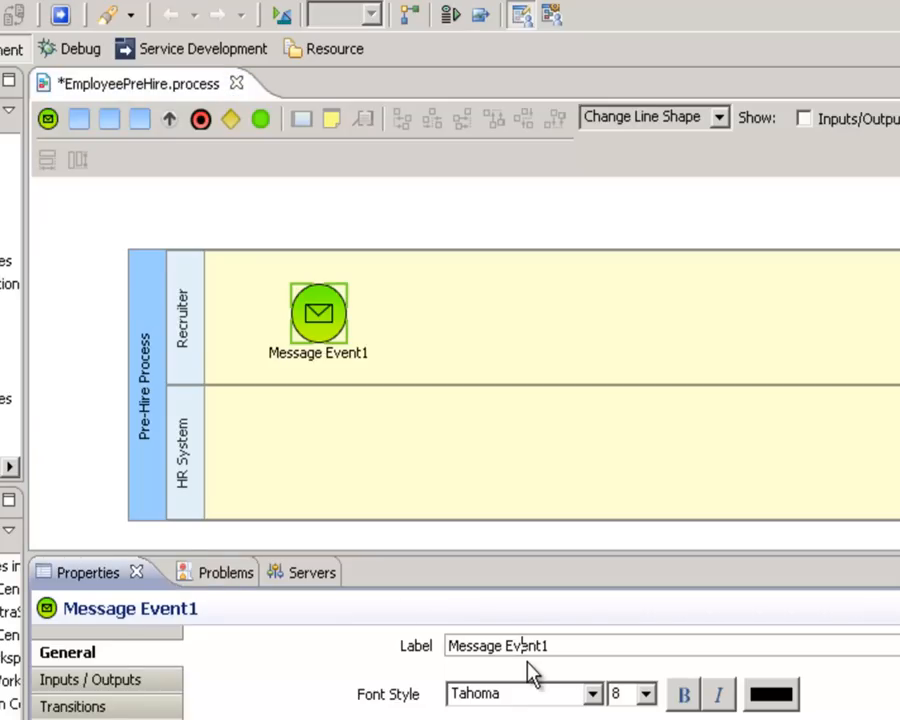
{"action": "key", "text": "ctrl+a"}
{"action": "type", "text": "Rec"}
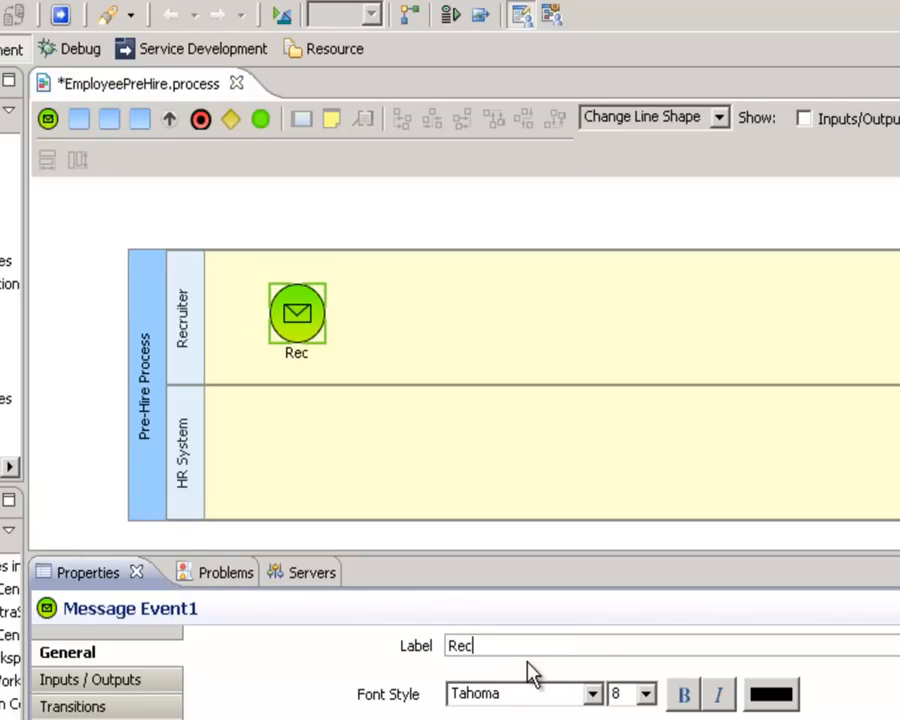
{"action": "type", "text": "eive Application"}
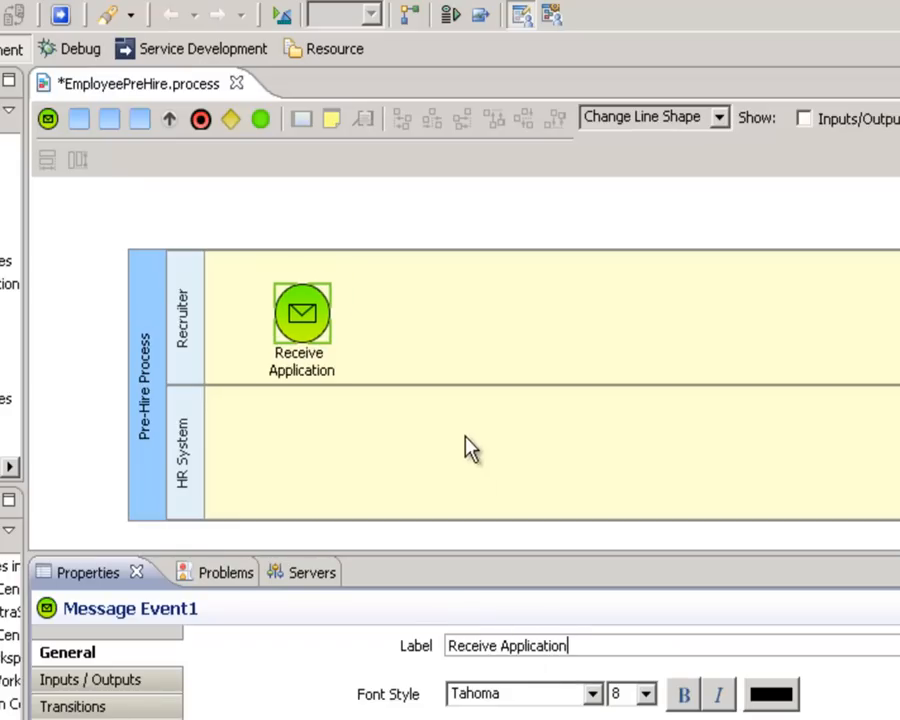
{"action": "left_click", "coordinate": [373, 240]}
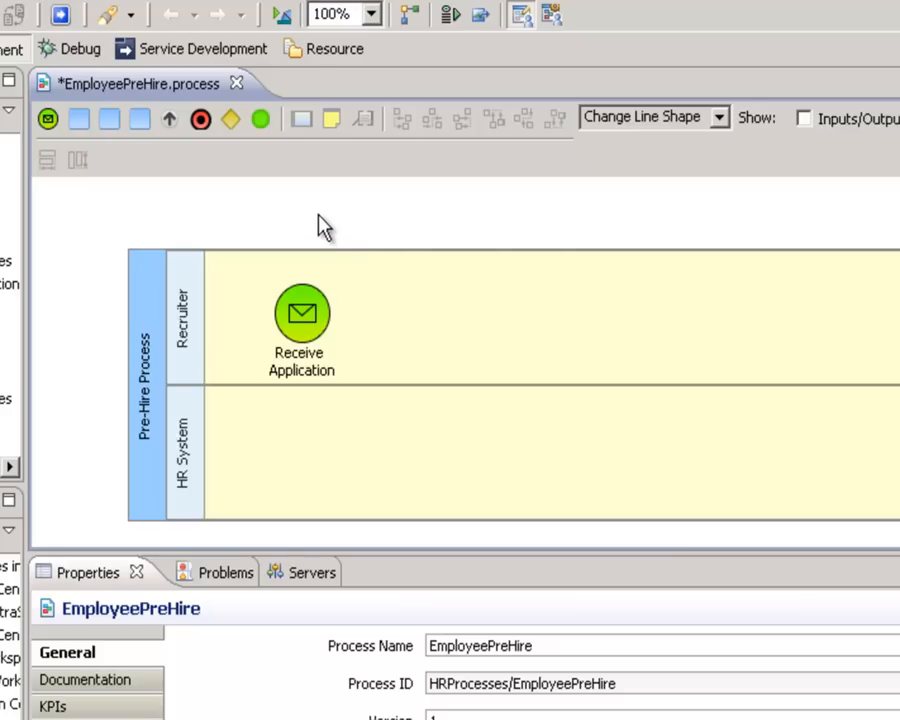
Place a task in the HR System swimlane, right of the Receive Application event, and label it Validate Application.
{"action": "left_click", "coordinate": [83, 137]}
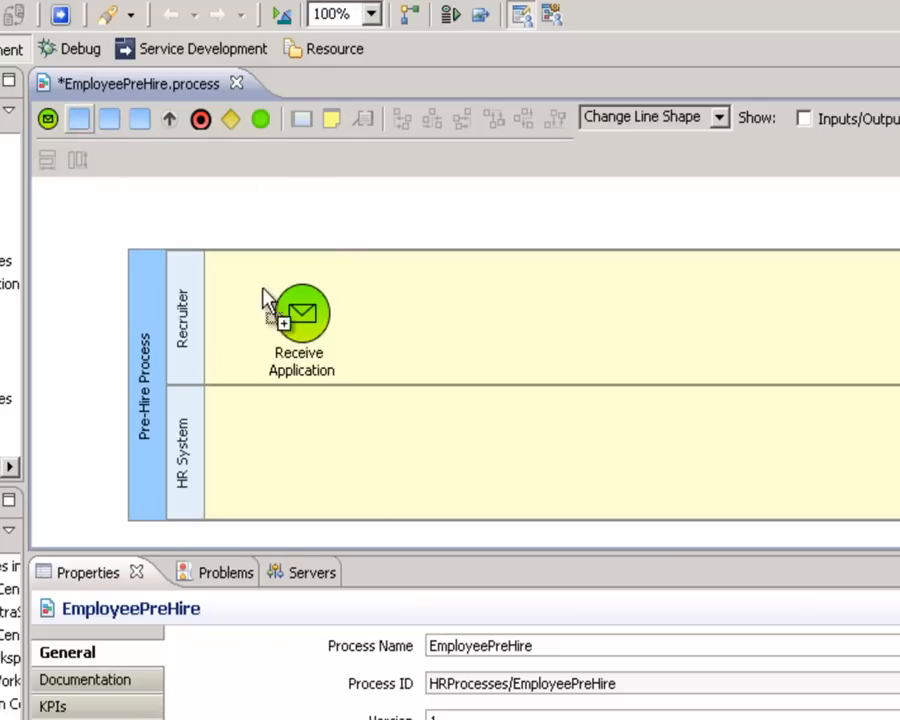
{"action": "left_click", "coordinate": [422, 436]}
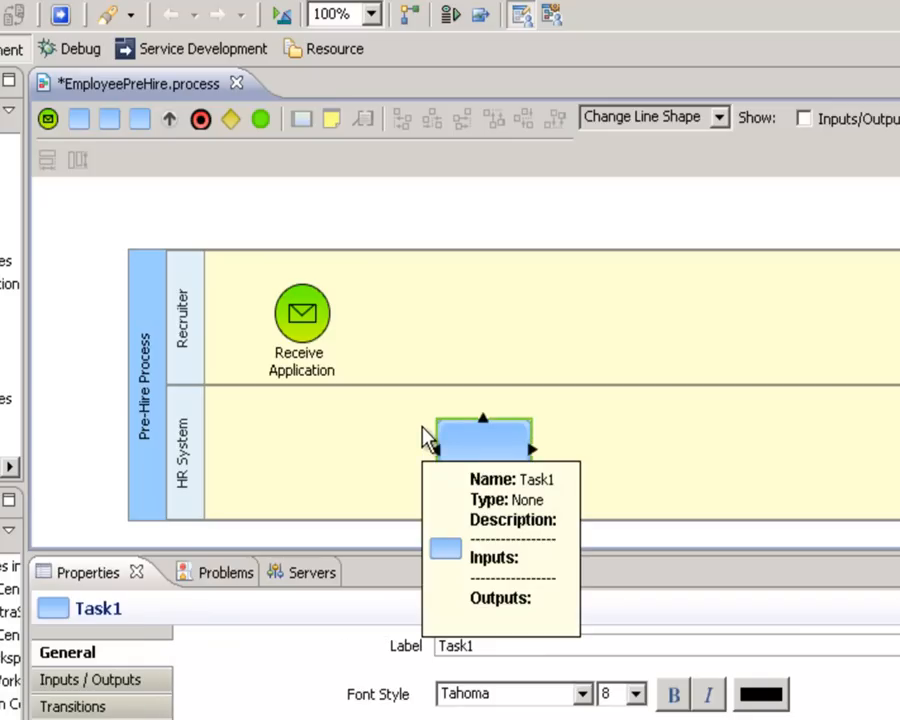
{"action": "left_click", "coordinate": [489, 645]}
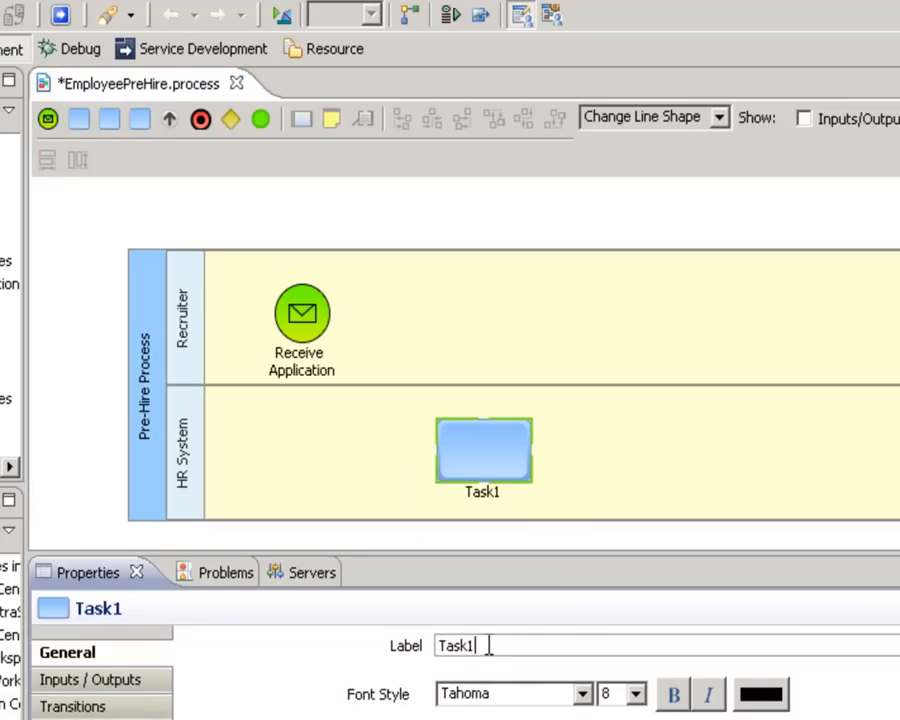
{"action": "double_click", "coordinate": [489, 645]}
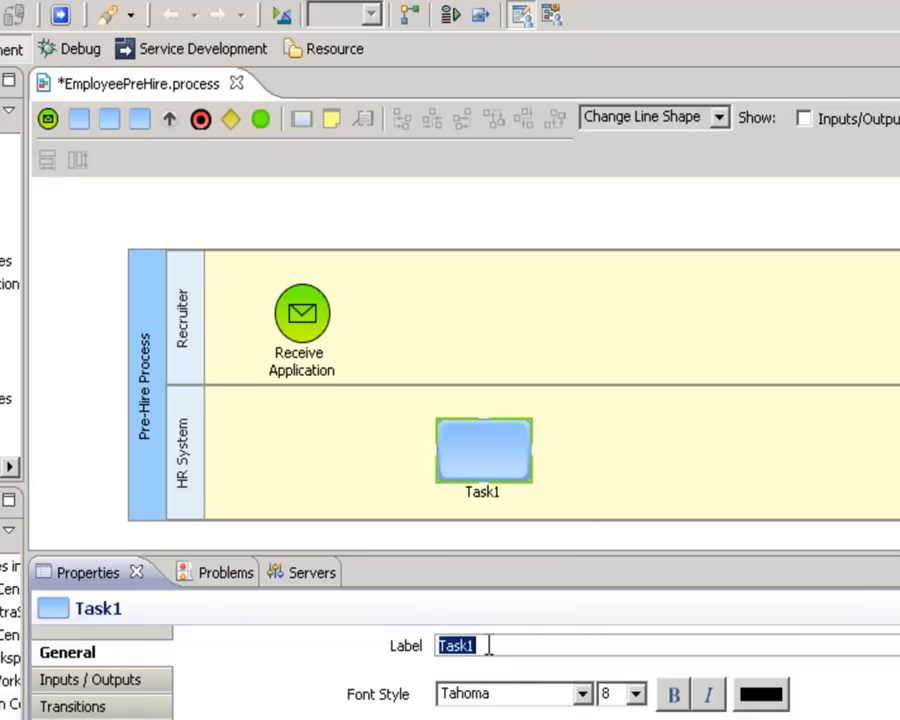
{"action": "type", "text": "Validate"}
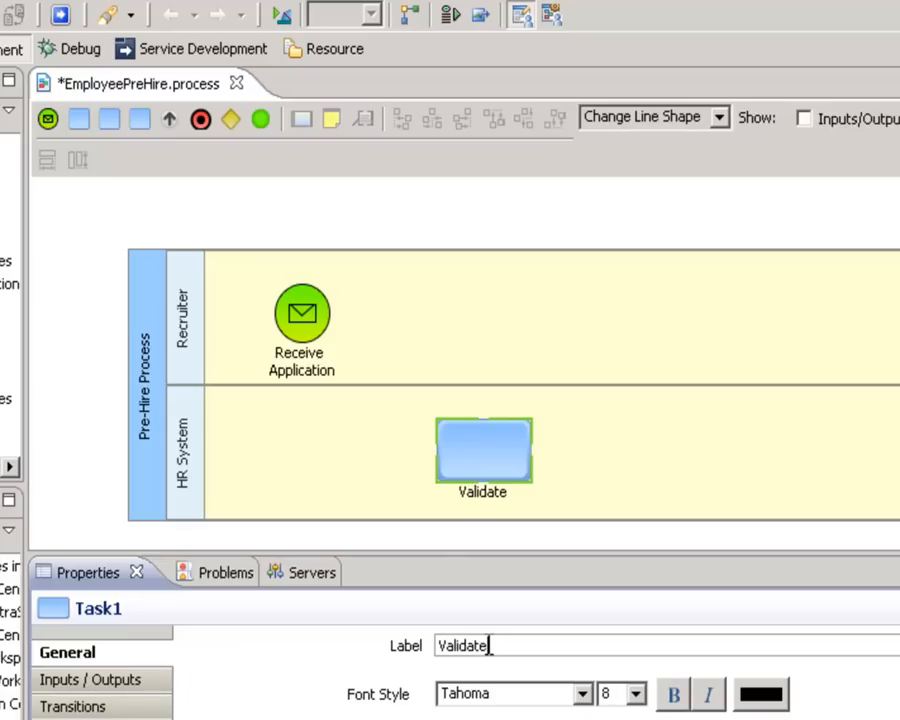
{"action": "type", "text": " Application"}
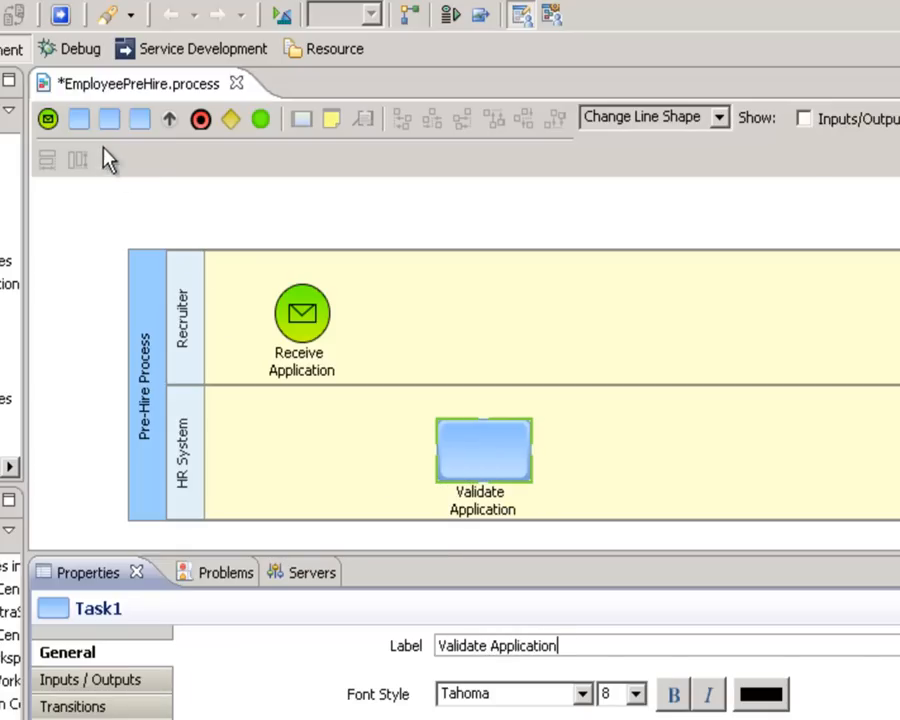
Place a second task farther right in the HR System swimlane and label it Send Email to Applicant.
{"action": "left_click", "coordinate": [80, 118]}
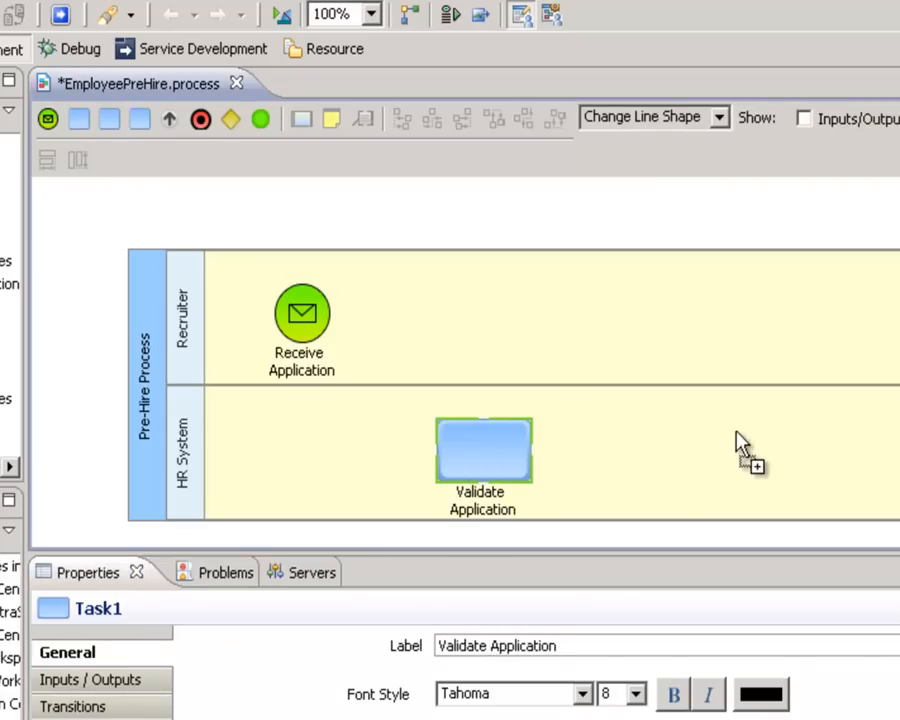
{"action": "left_click", "coordinate": [770, 421]}
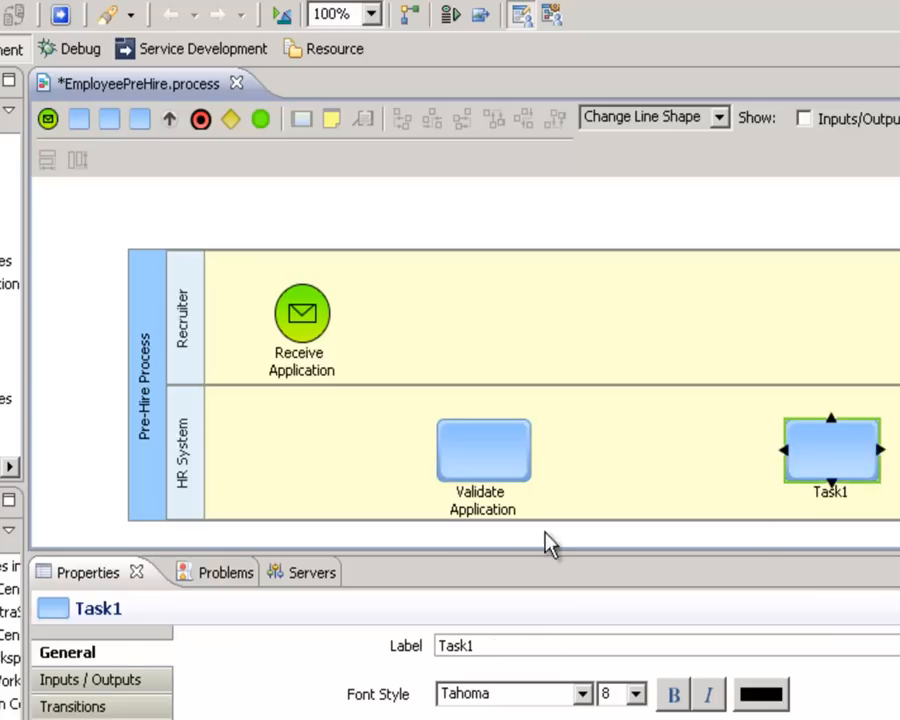
{"action": "double_click", "coordinate": [506, 640]}
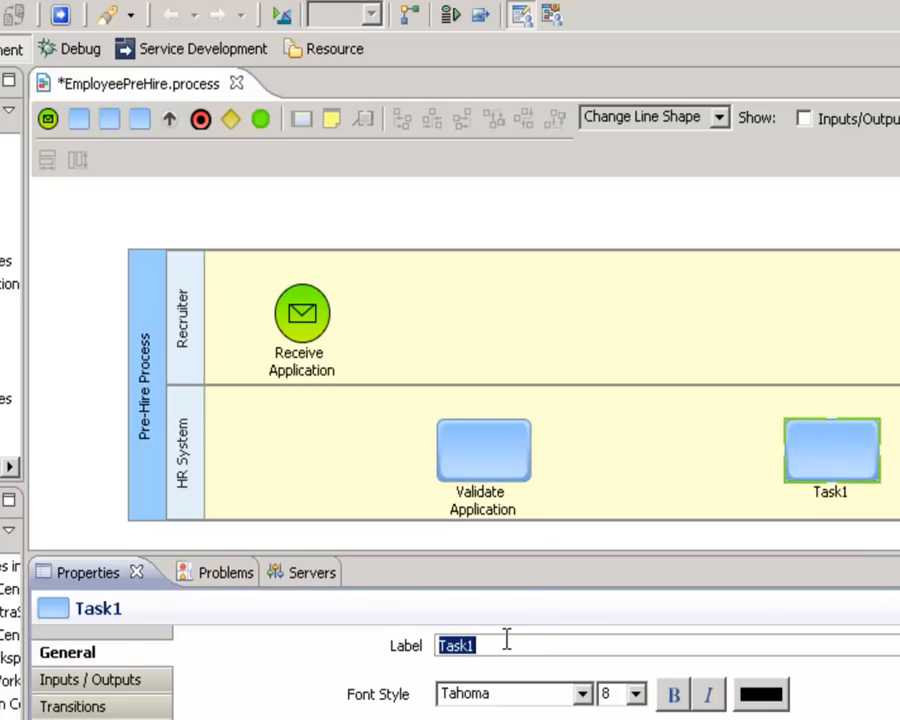
{"action": "type", "text": "Sen"}
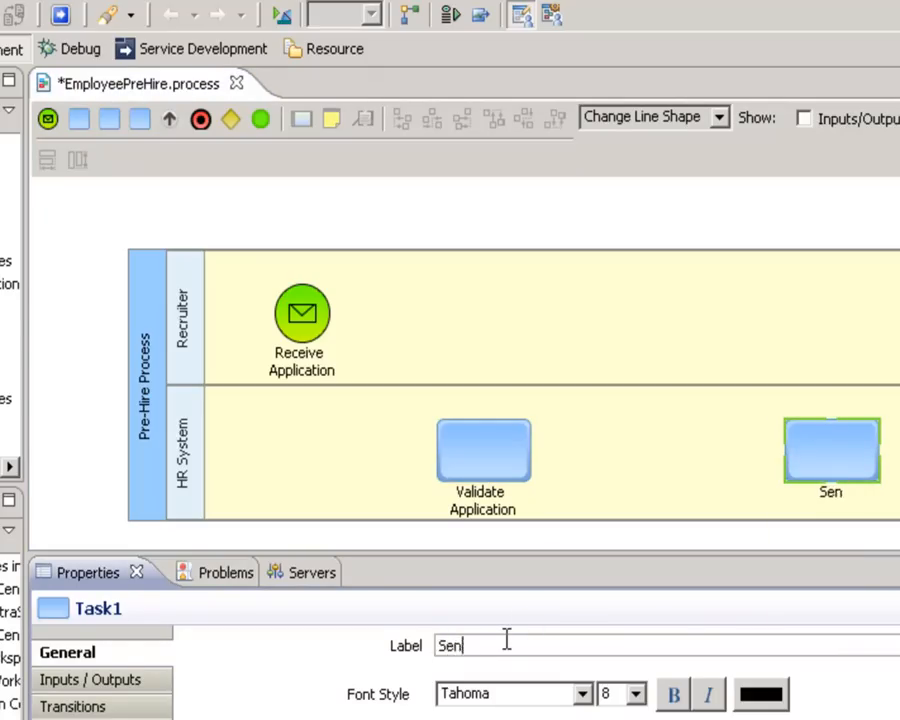
{"action": "type", "text": "d Email to Applicat"}
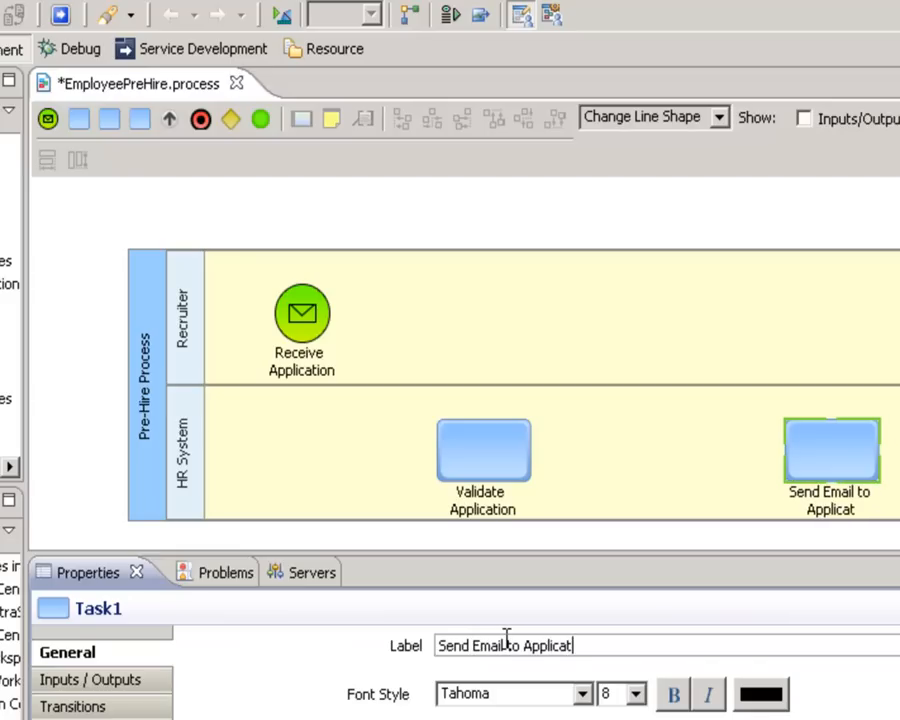
{"action": "type", "text": "nt"}
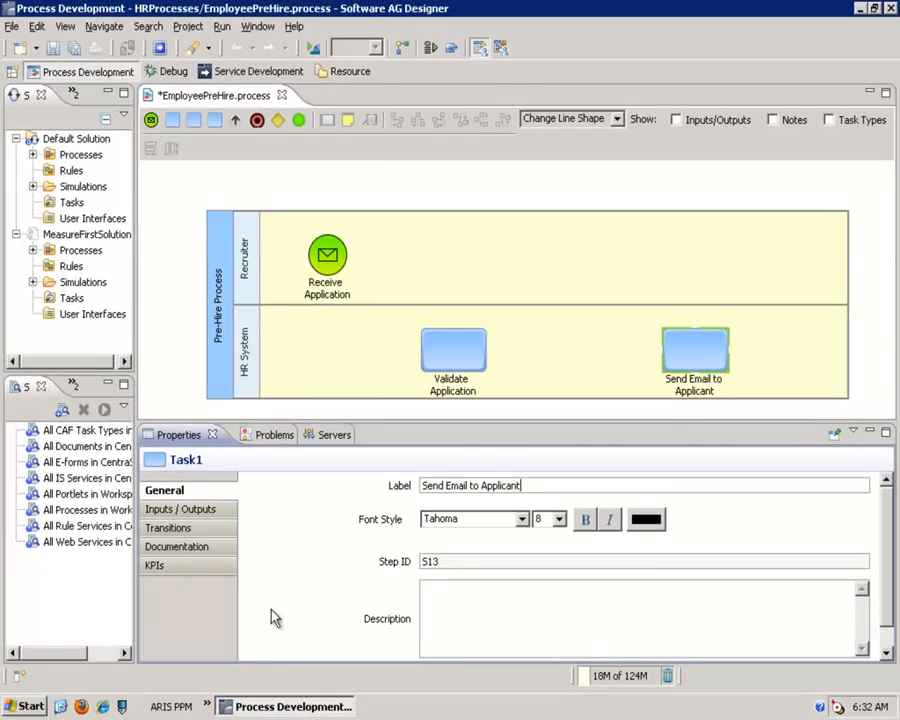
Give the Validate Application task the green document-with-checkmark system image.
{"action": "left_click", "coordinate": [468, 366]}
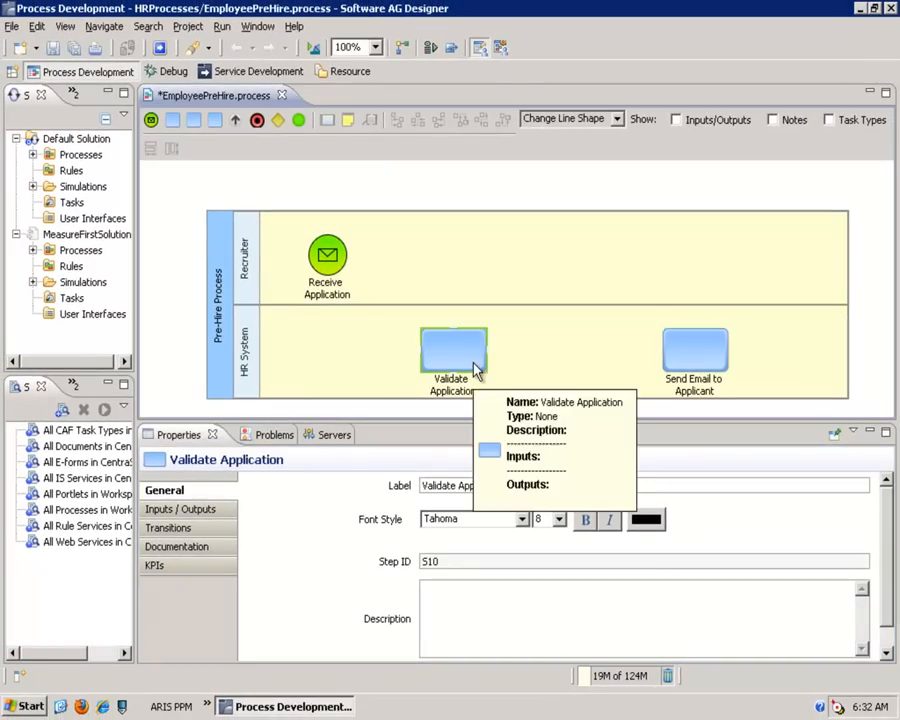
{"action": "right_click", "coordinate": [465, 367]}
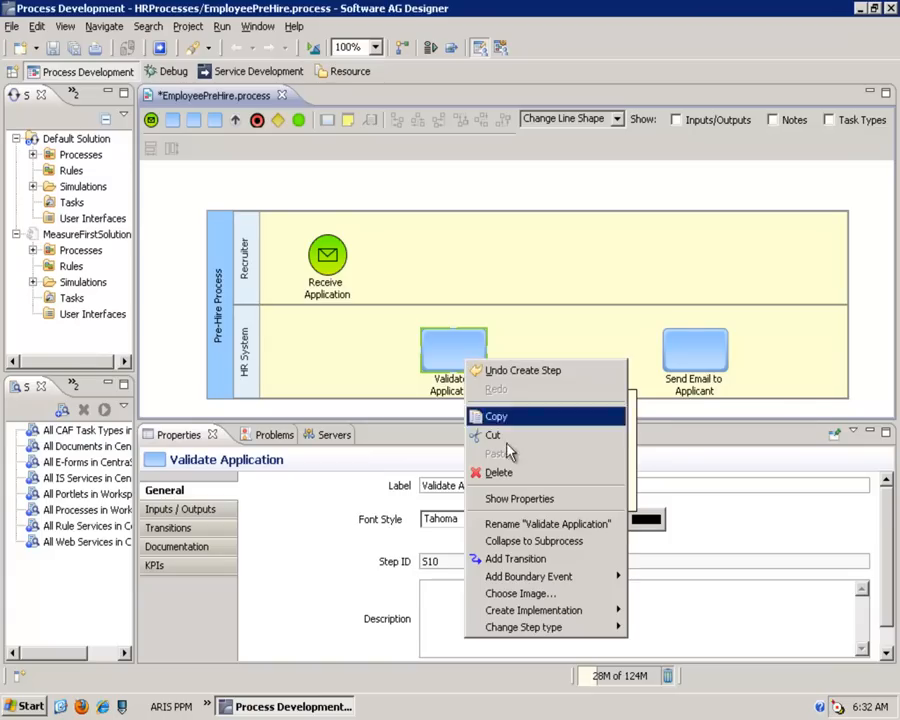
{"action": "left_click", "coordinate": [520, 594]}
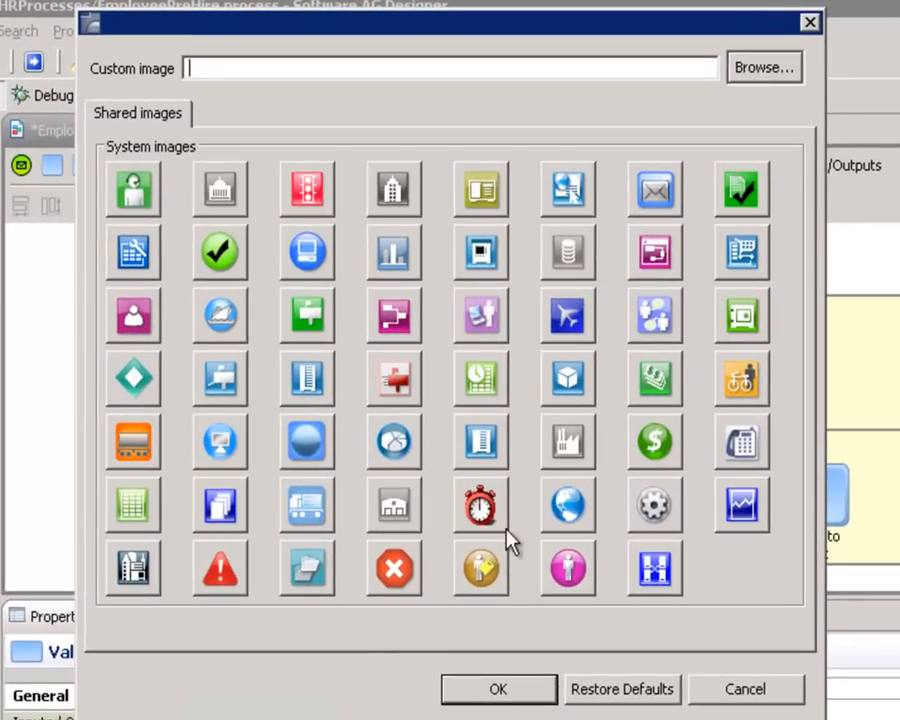
{"action": "left_click", "coordinate": [746, 192]}
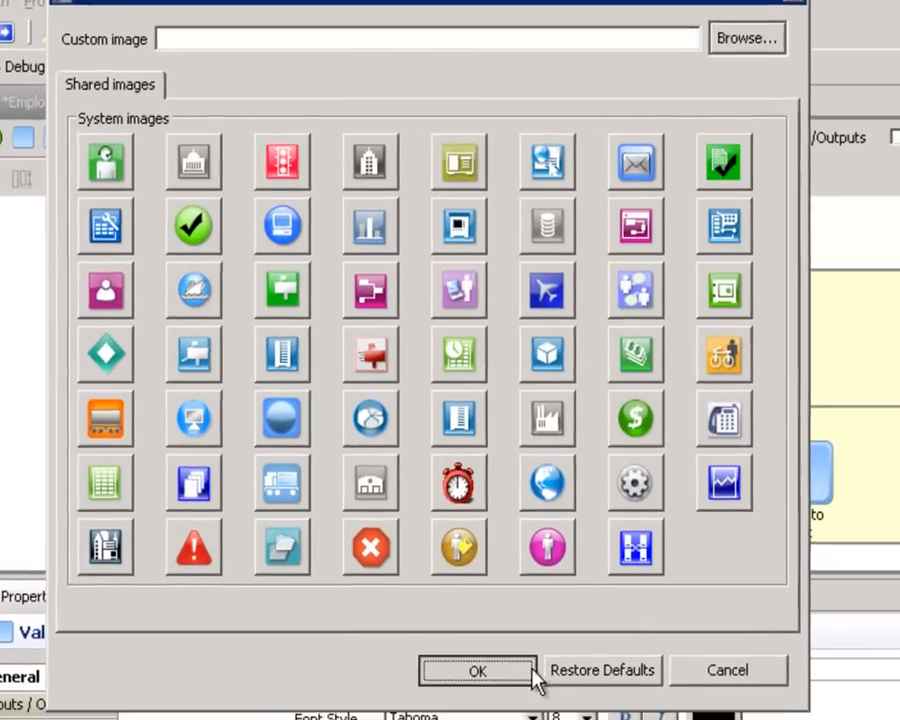
{"action": "left_click", "coordinate": [550, 688]}
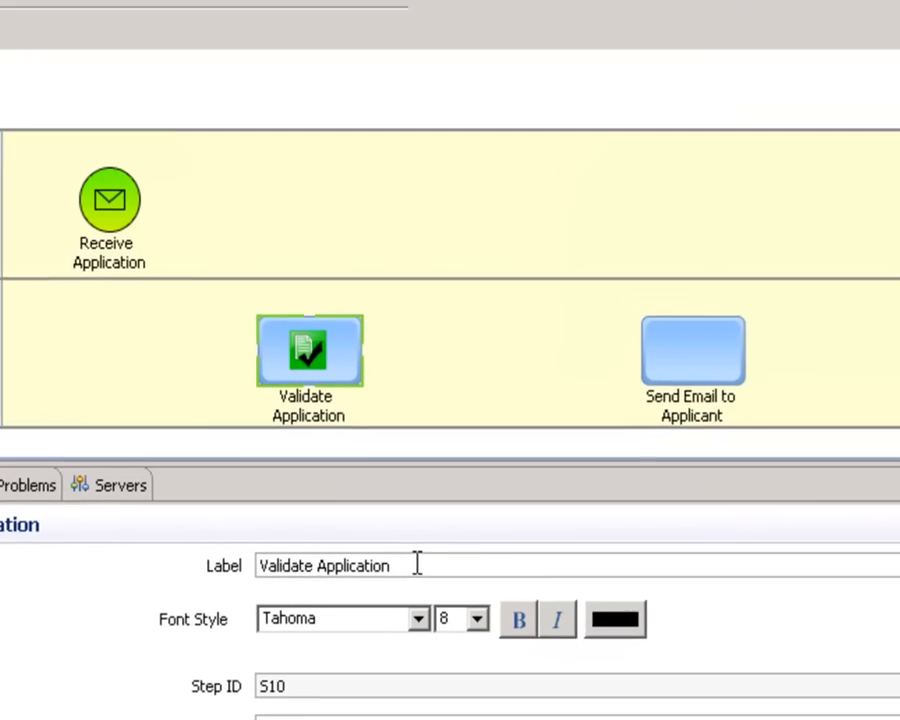
Give the Send Email to Applicant task the blue envelope system image.
{"action": "right_click", "coordinate": [703, 340]}
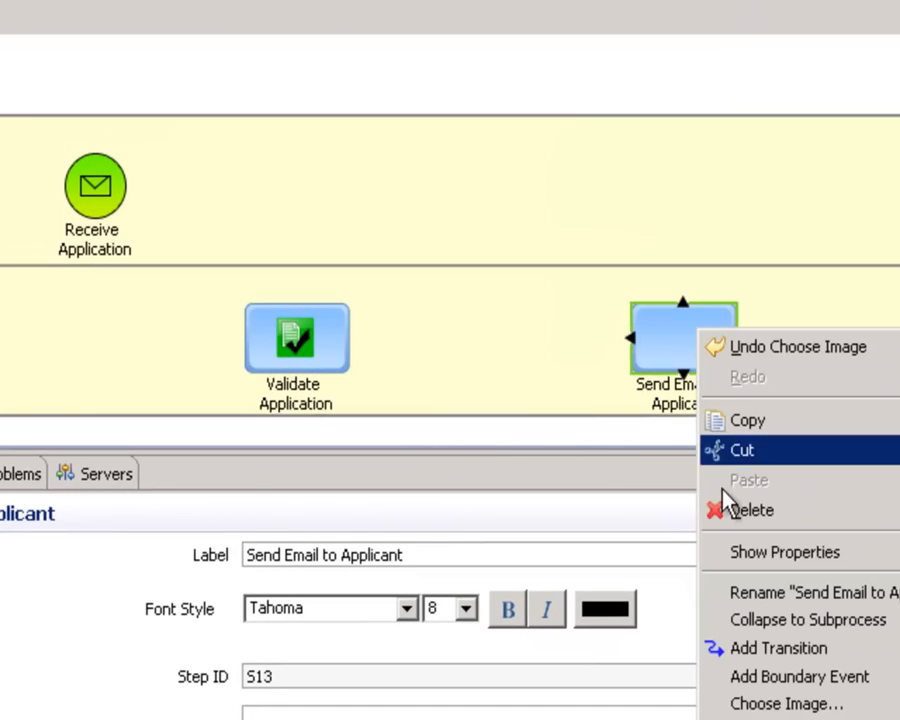
{"action": "left_click", "coordinate": [735, 703]}
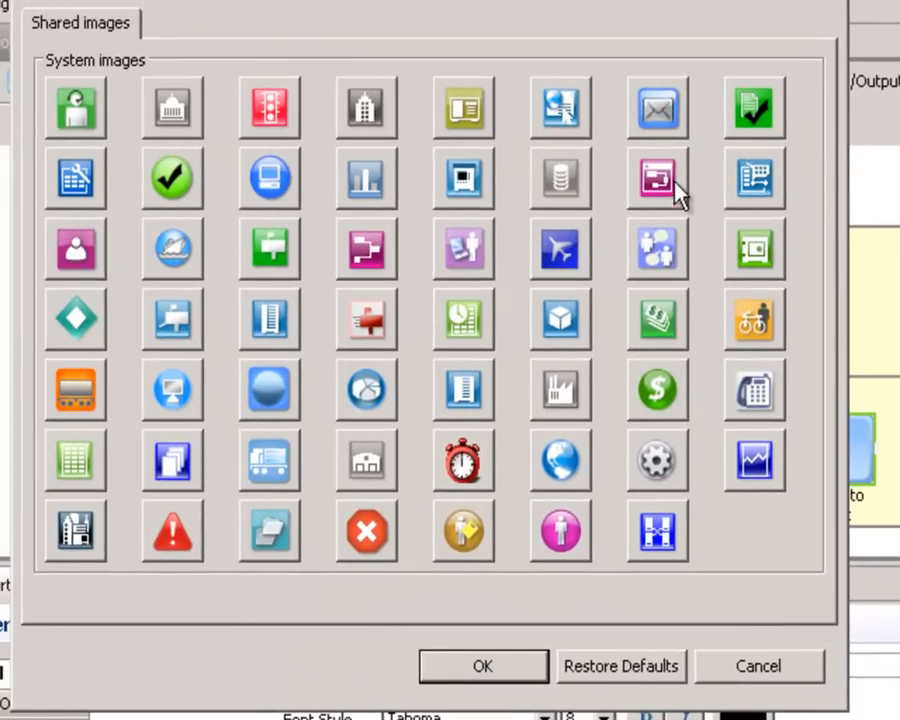
{"action": "left_click", "coordinate": [535, 662]}
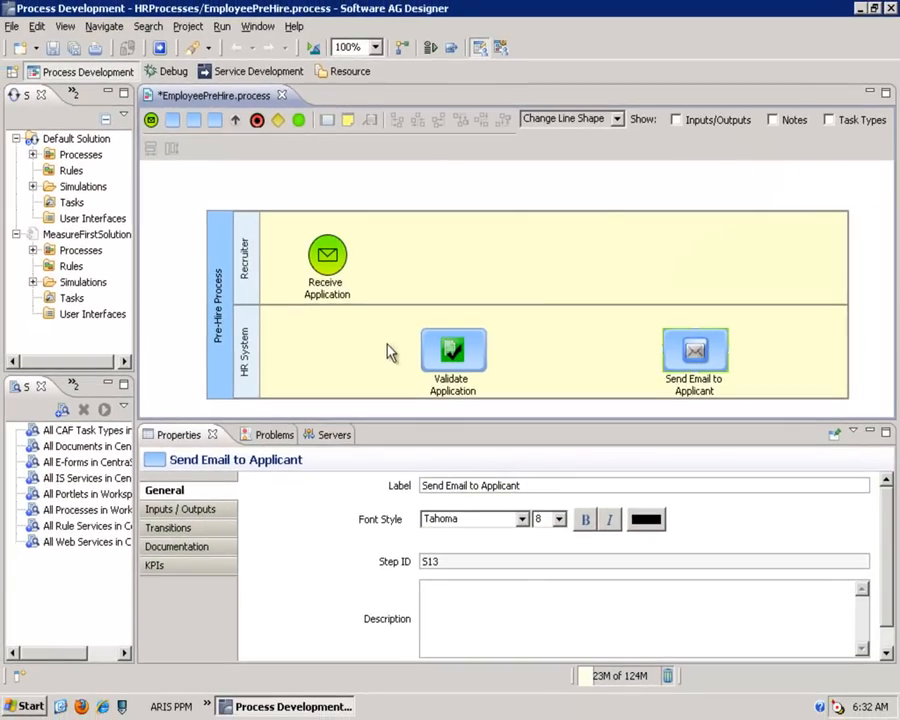
Connect Receive Application to Validate Application, and Validate Application to Send Email to Applicant, with transitions.
{"action": "mouse_move", "coordinate": [328, 289]}
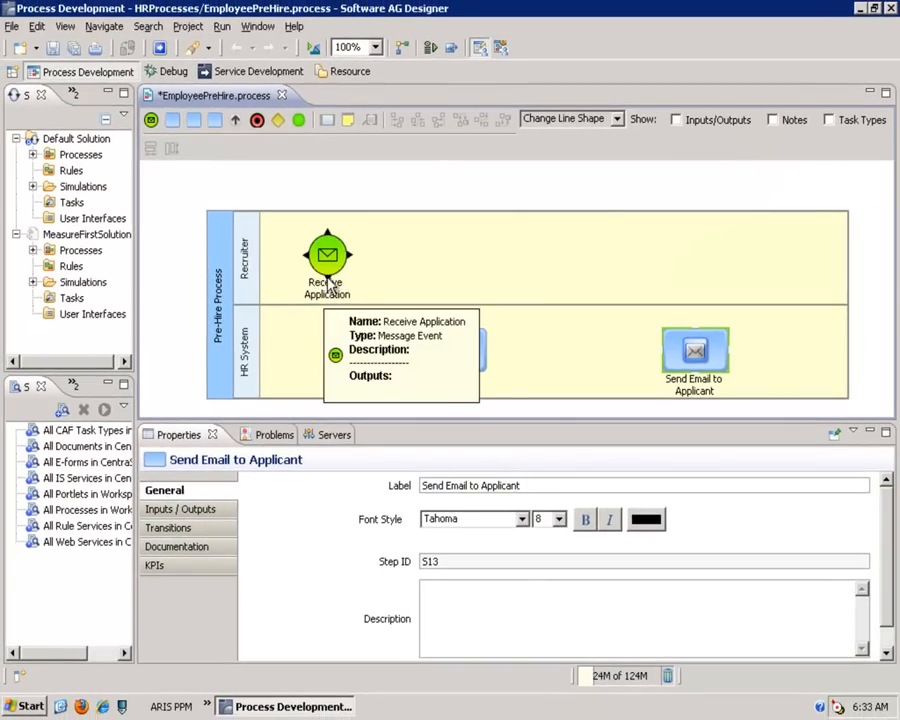
{"action": "left_click_drag", "start_coordinate": [328, 279], "coordinate": [670, 362]}
{"action": "mouse_move", "coordinate": [490, 352]}
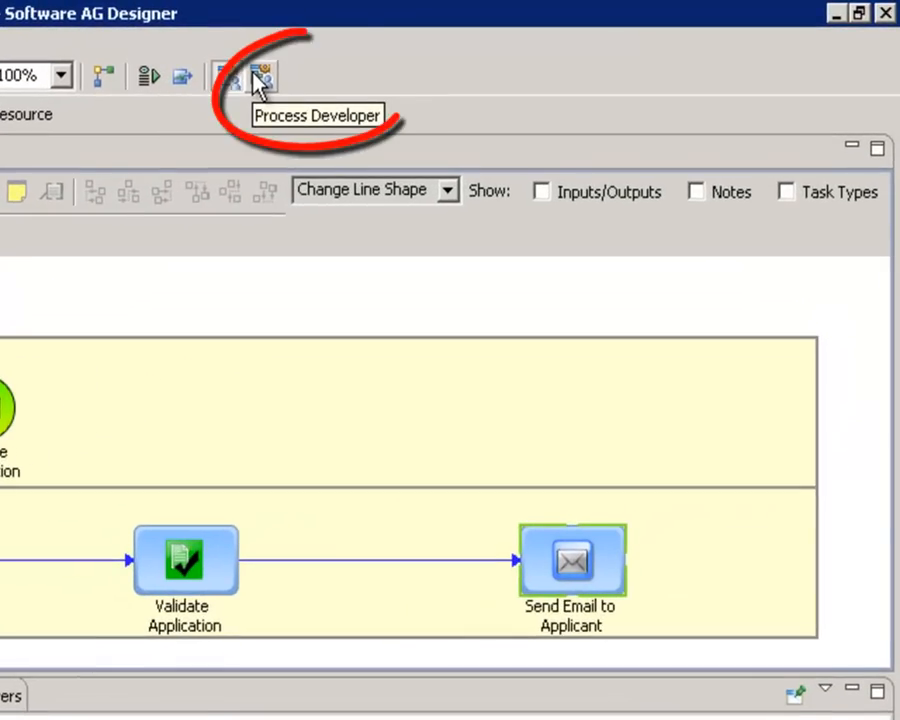
Switch to the Process Developer mode and bring up the Receive Application event's receive document setting in its implementation properties.
{"action": "left_click", "coordinate": [256, 80]}
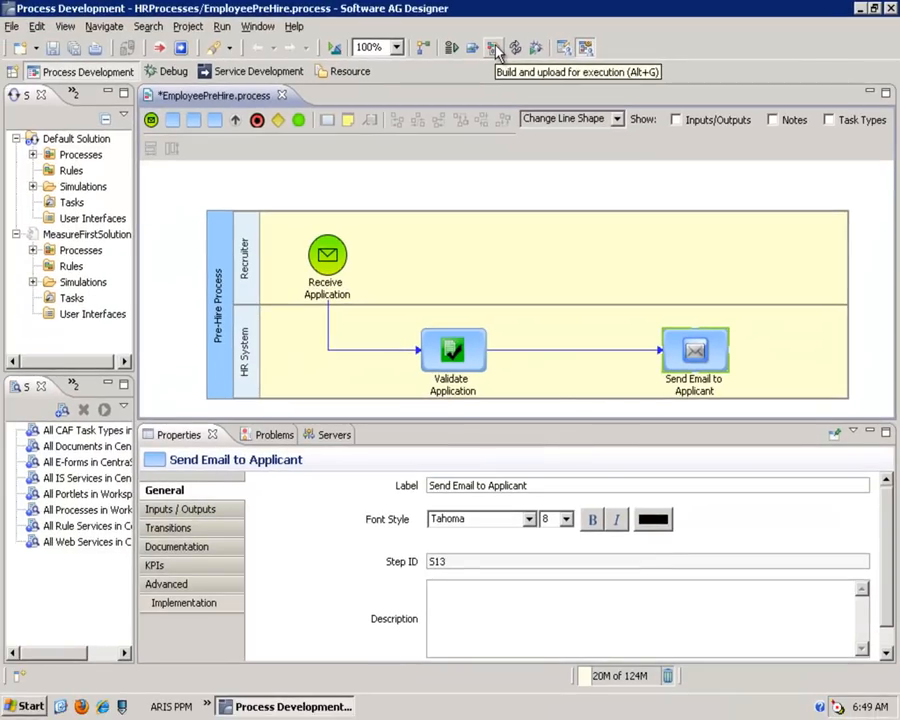
{"action": "left_click", "coordinate": [338, 256]}
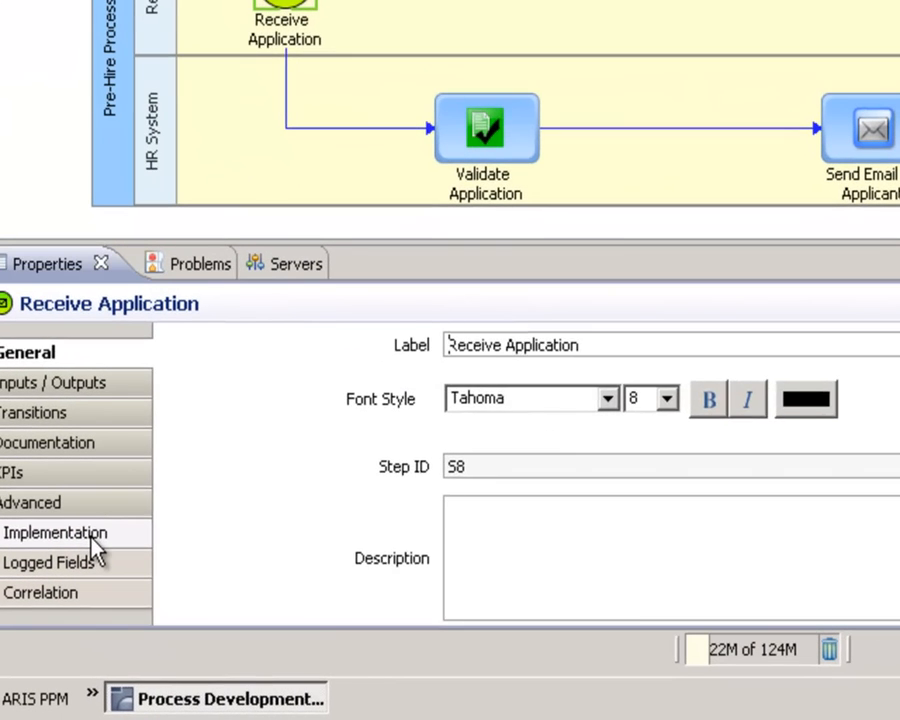
{"action": "left_click", "coordinate": [205, 608]}
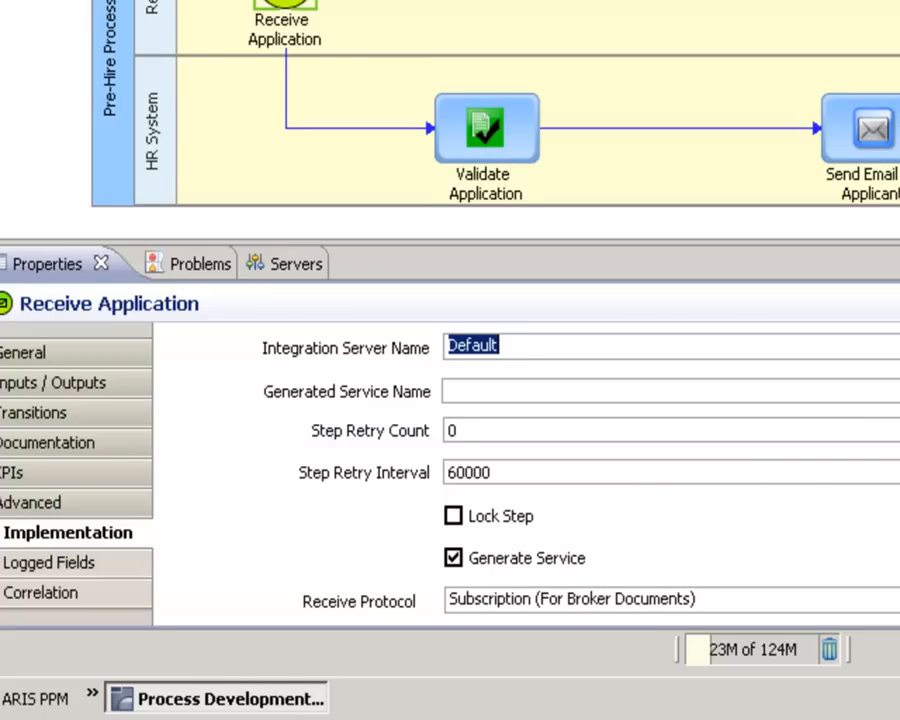
{"action": "left_click_drag", "start_coordinate": [880, 460], "coordinate": [886, 530]}
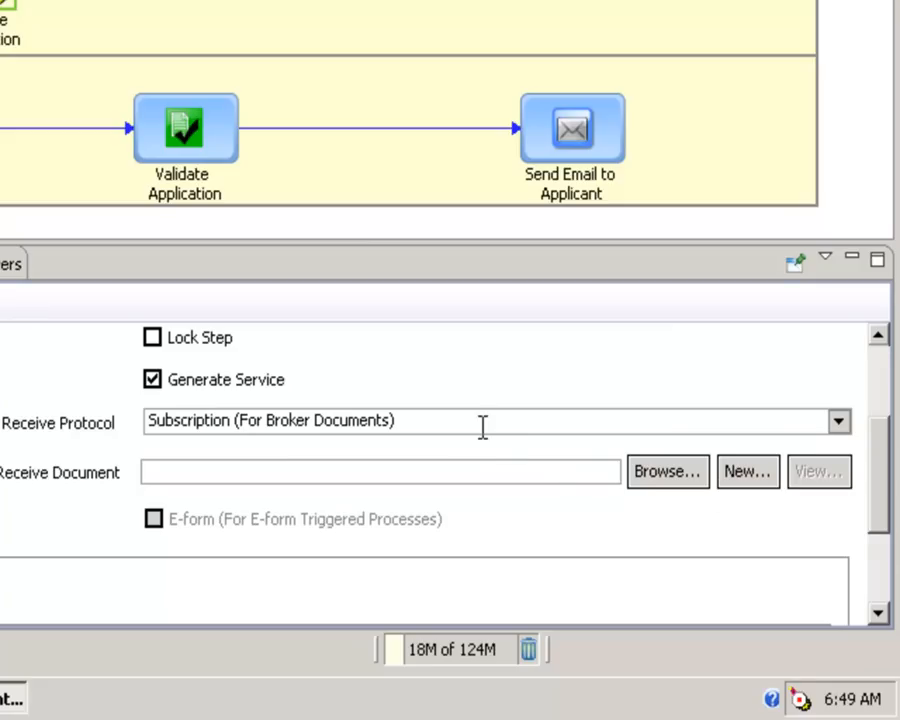
Connect to the Default Integration Server and set Receive Application's receive document to newhiredoc from the ProcessDemo package's Docs folder.
{"action": "left_click", "coordinate": [658, 480]}
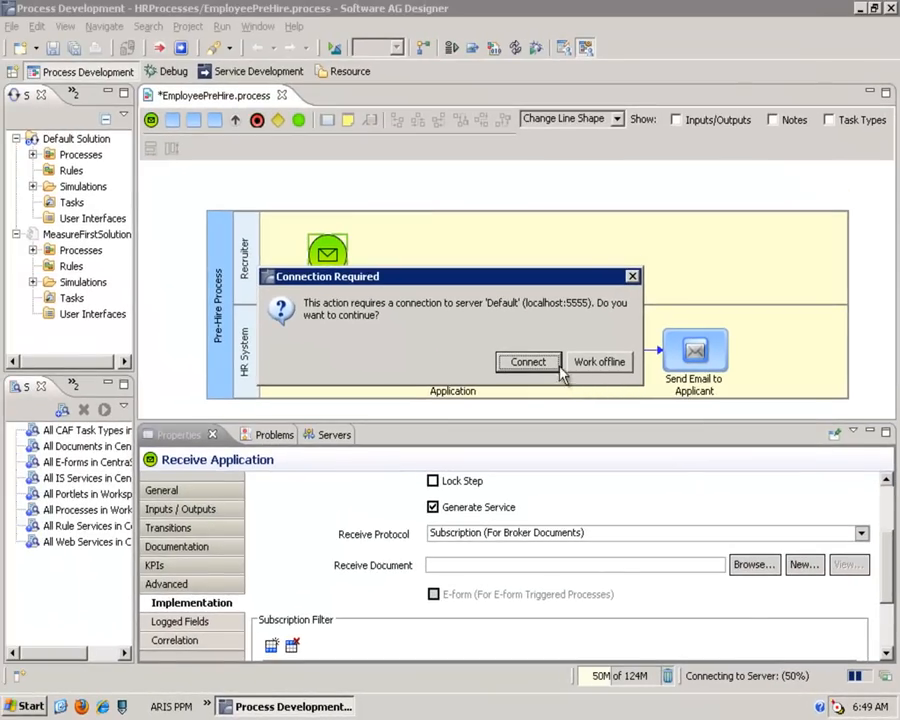
{"action": "left_click", "coordinate": [545, 363]}
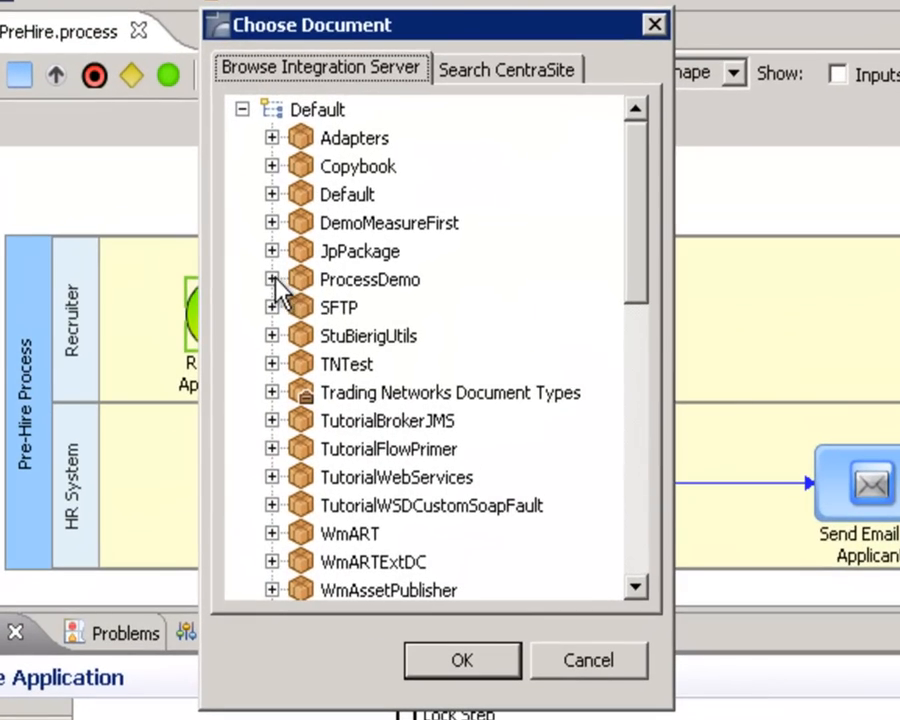
{"action": "left_click", "coordinate": [357, 235]}
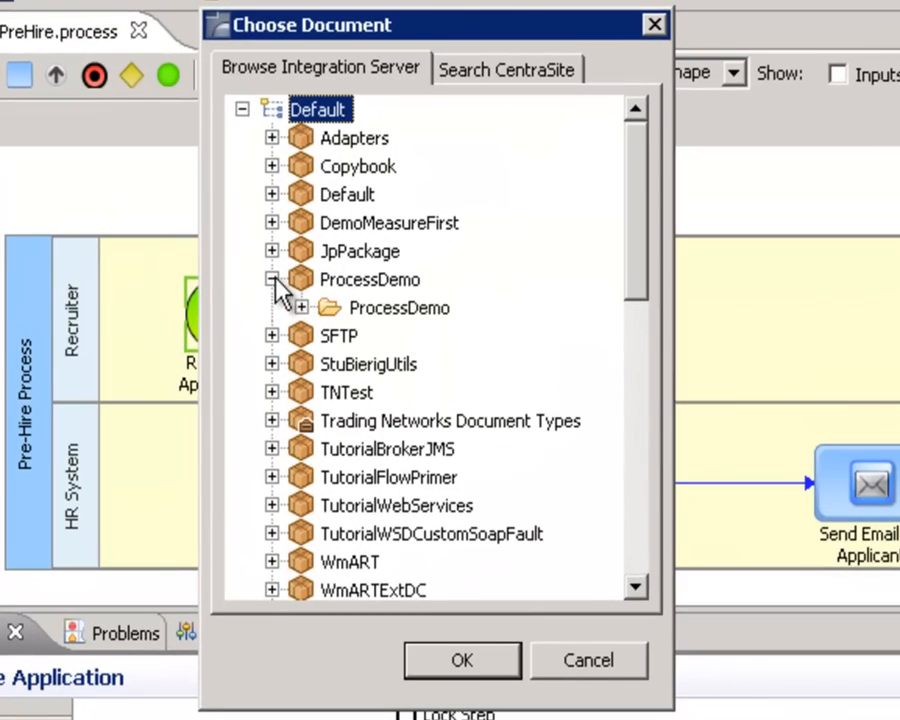
{"action": "left_click", "coordinate": [301, 307]}
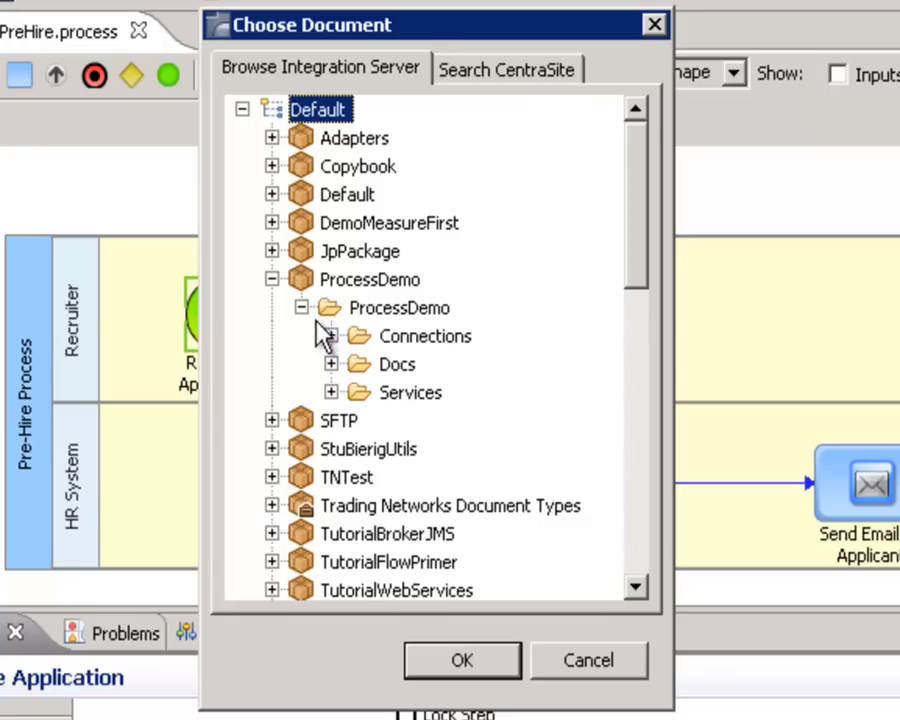
{"action": "left_click", "coordinate": [331, 364]}
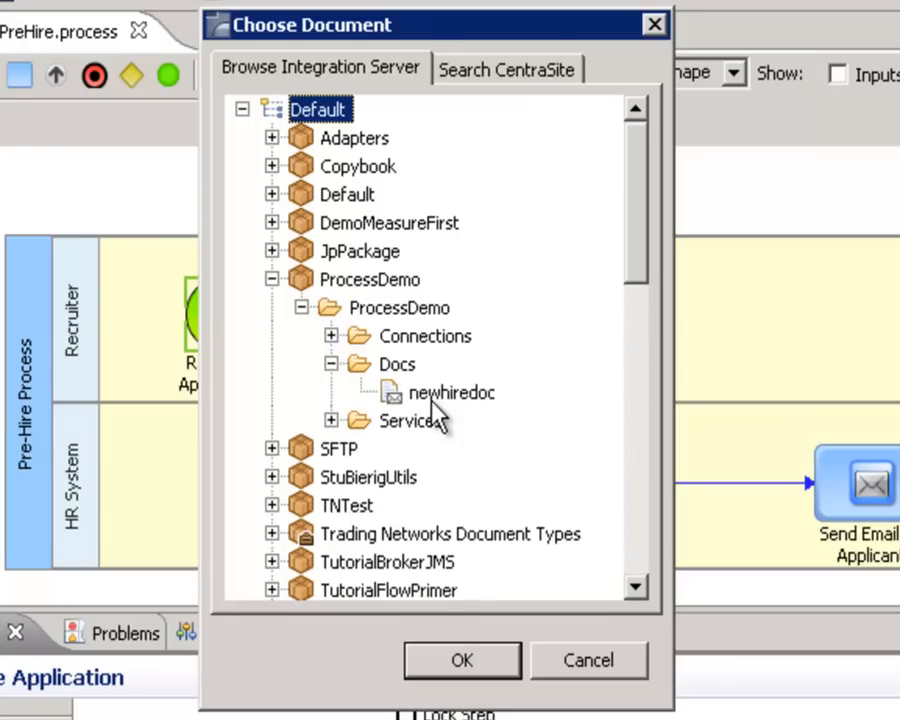
{"action": "left_click", "coordinate": [432, 396]}
{"action": "left_click", "coordinate": [460, 664]}
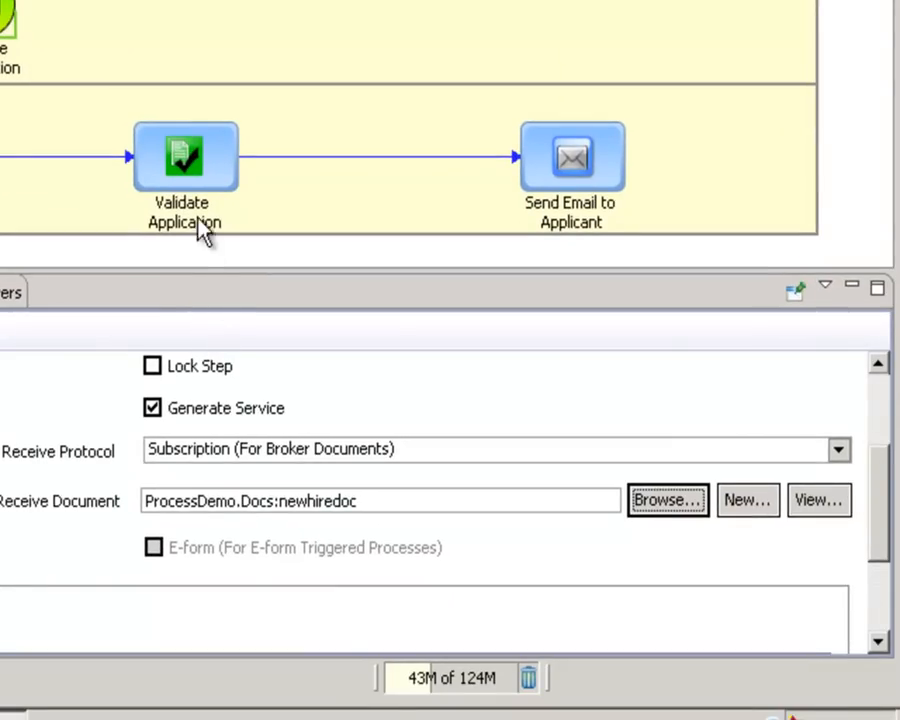
Change the Validate Application task's step type to Service.
{"action": "left_click", "coordinate": [183, 157]}
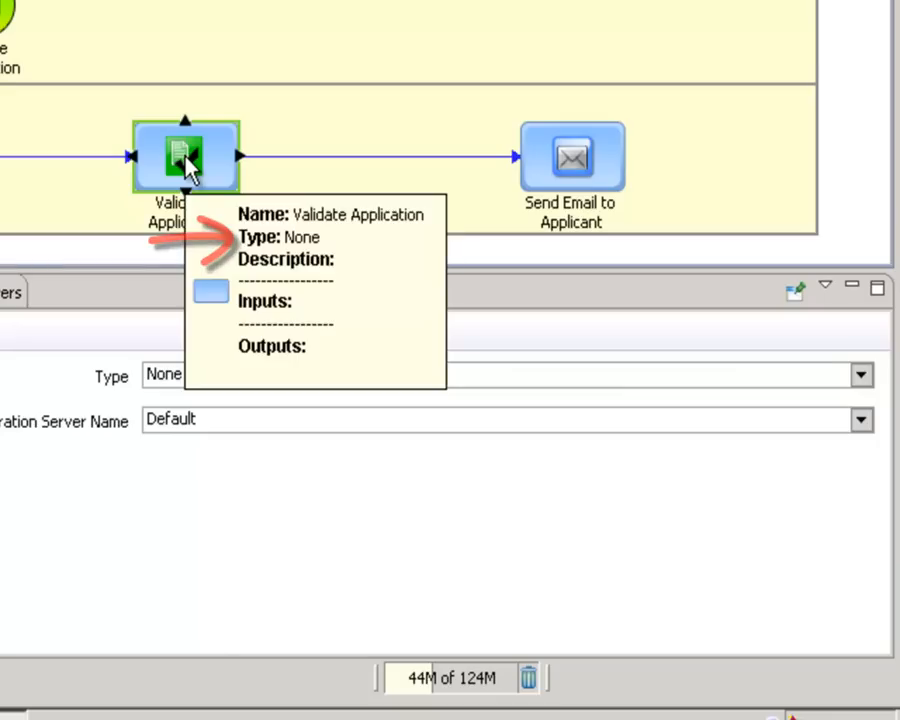
{"action": "right_click", "coordinate": [190, 163]}
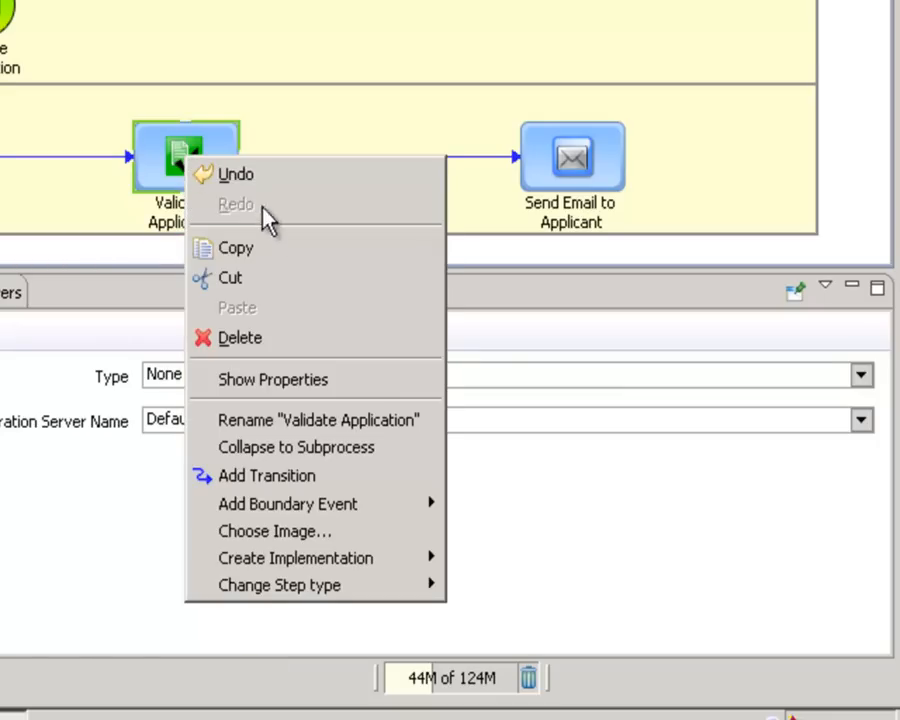
{"action": "mouse_move", "coordinate": [370, 590]}
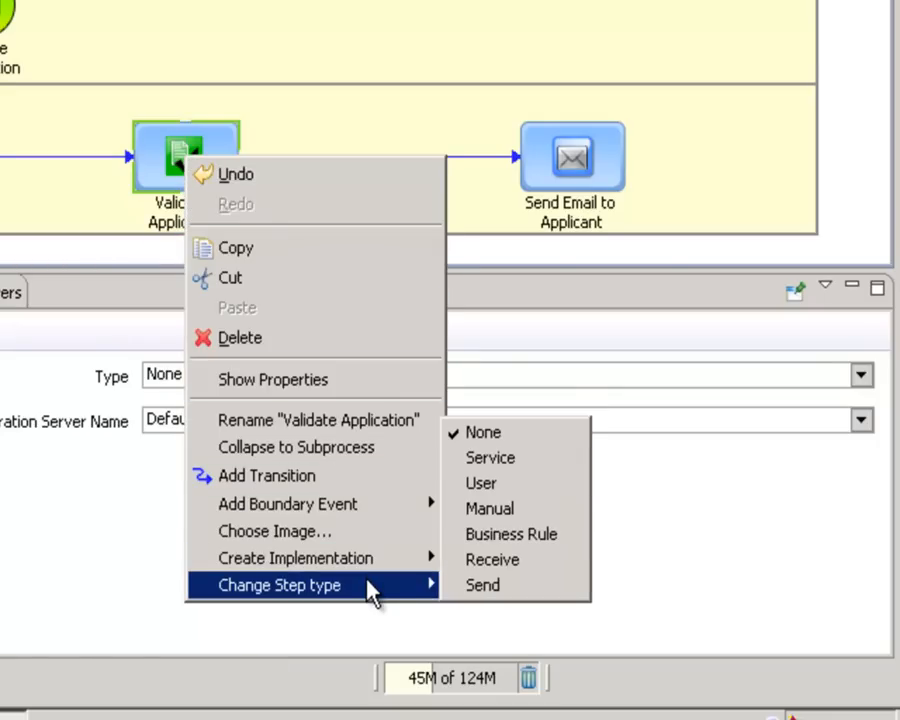
{"action": "left_click", "coordinate": [485, 460]}
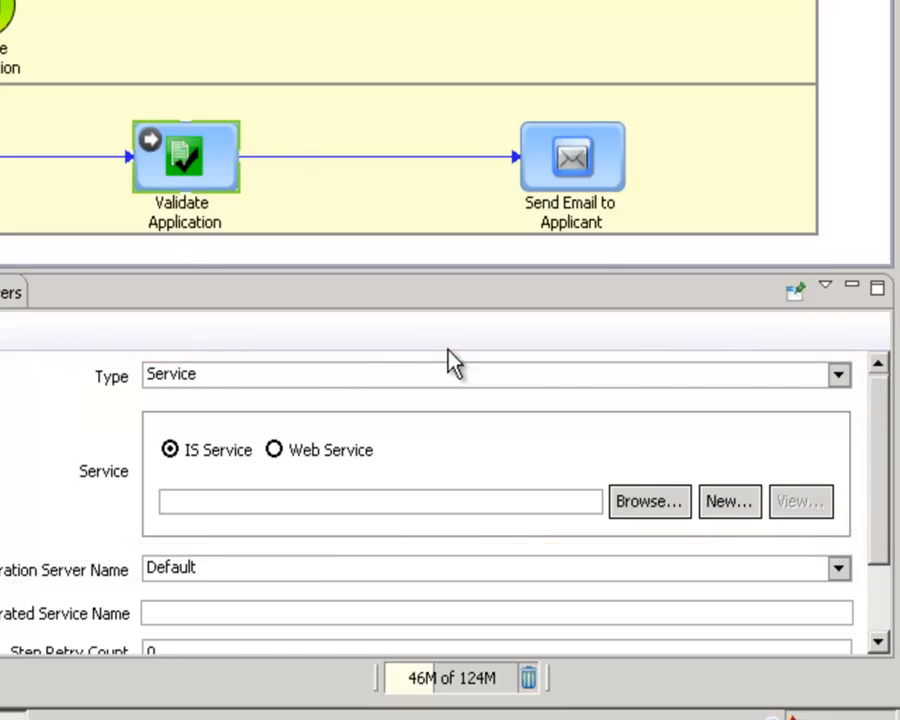
Assign the IS service ValidateNewHireDoc from the ProcessDemo package's Services folder to the Validate Application task.
{"action": "left_click", "coordinate": [632, 506]}
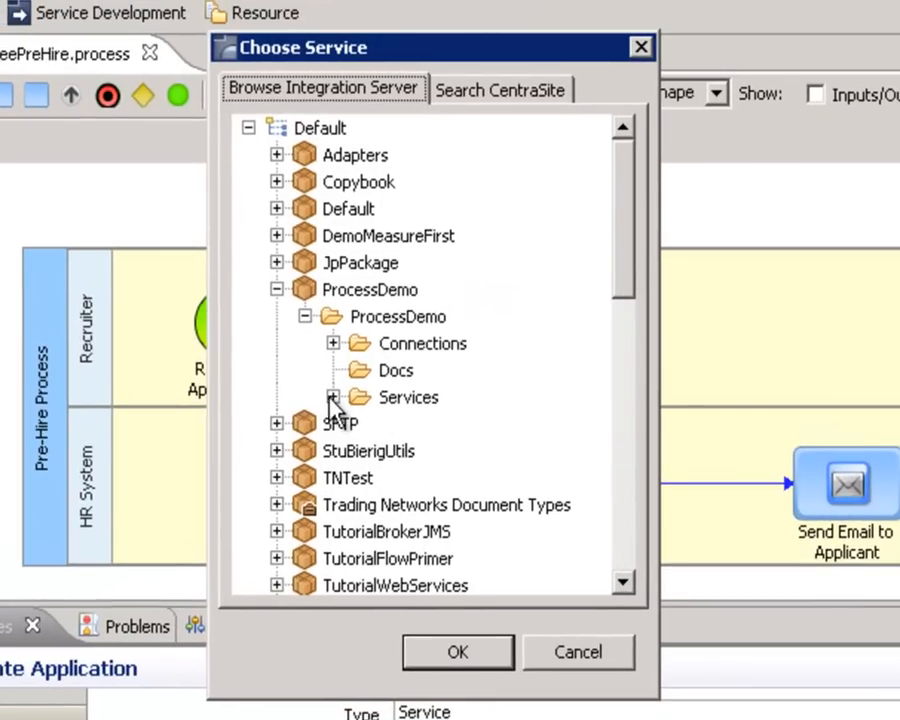
{"action": "left_click", "coordinate": [333, 397]}
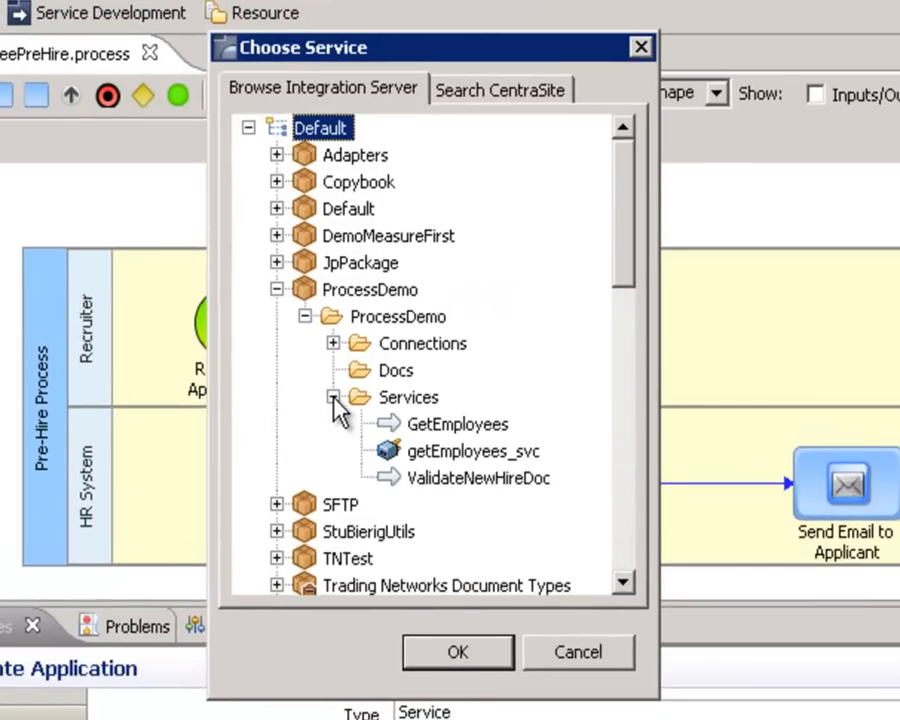
{"action": "left_click", "coordinate": [434, 477]}
{"action": "left_click", "coordinate": [458, 652]}
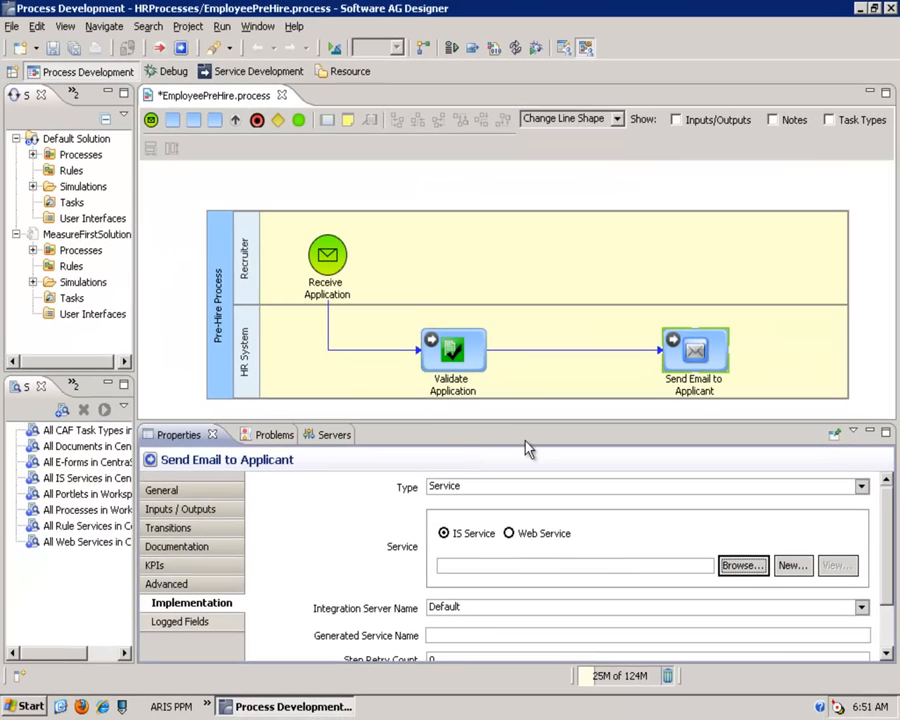
Bring up the Package Navigator and expand the Default server down to the WmPublic package's pub/client folder.
{"action": "left_click", "coordinate": [74, 387]}
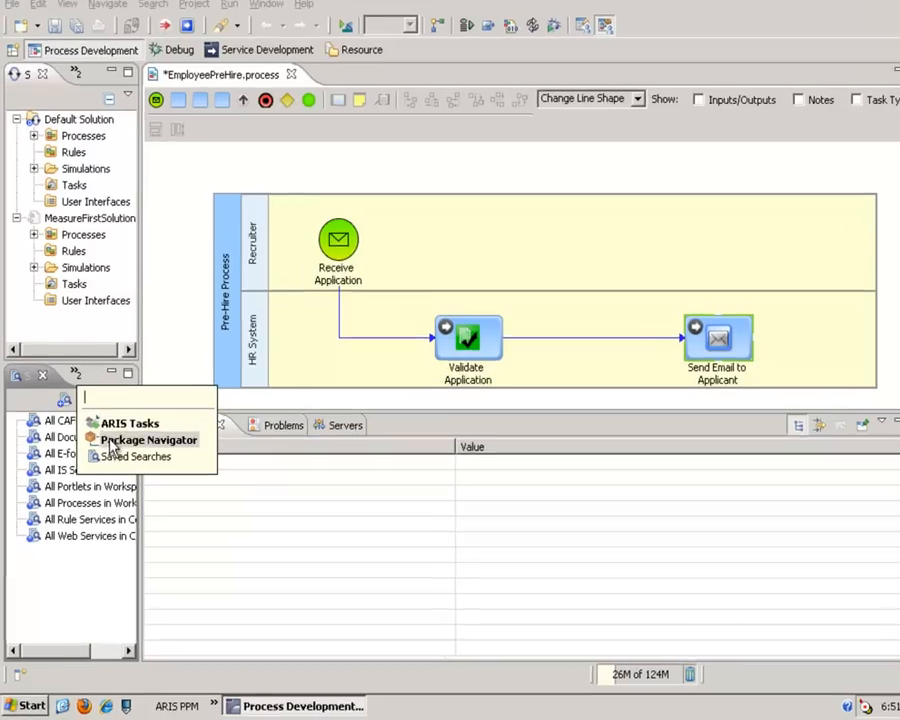
{"action": "left_click", "coordinate": [92, 449]}
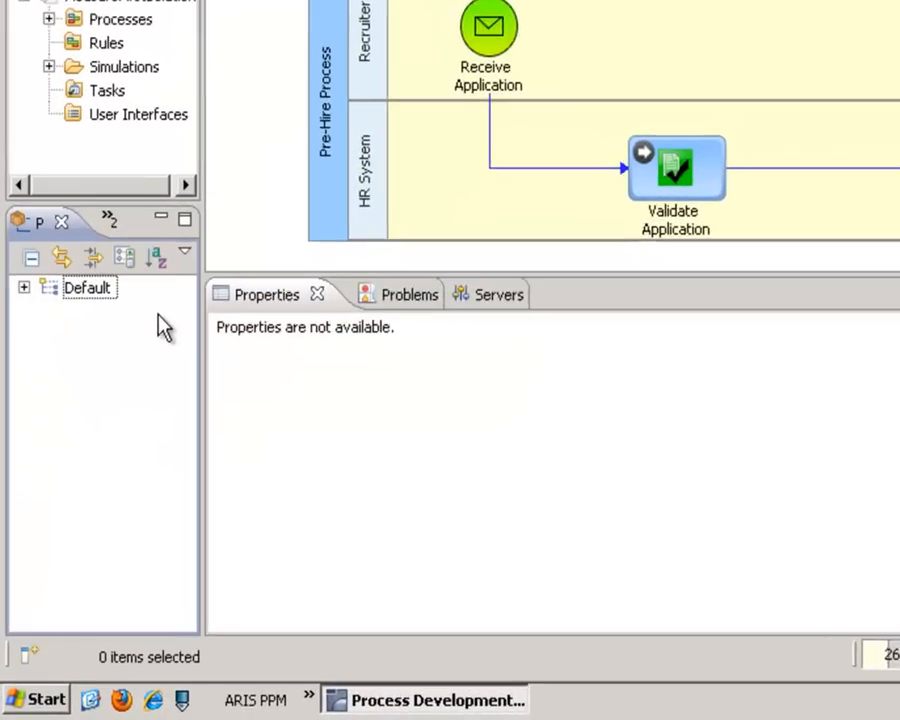
{"action": "left_click", "coordinate": [27, 258]}
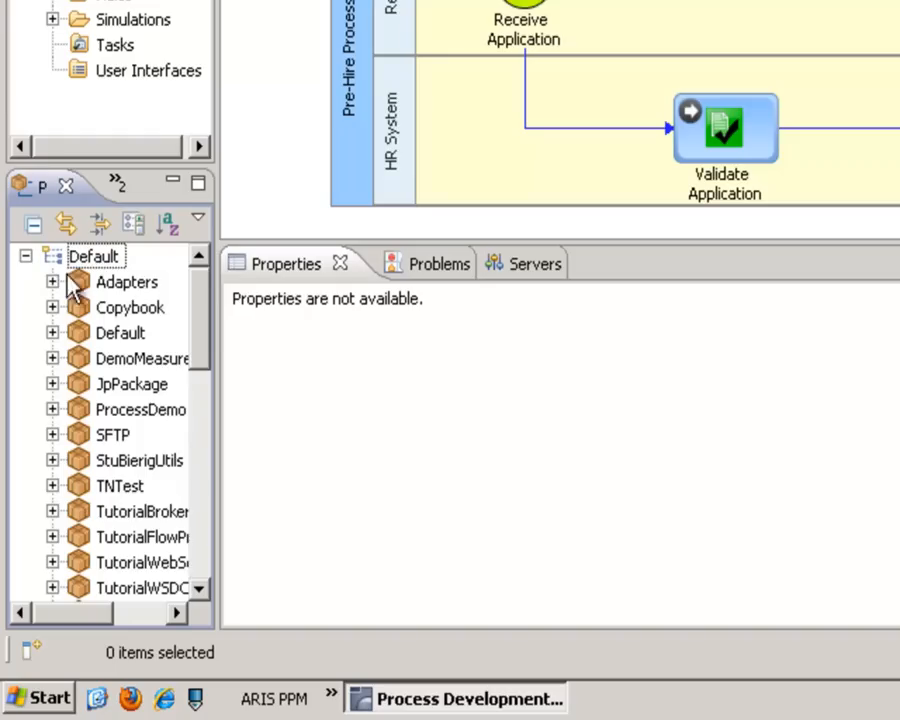
{"action": "left_click_drag", "start_coordinate": [204, 368], "coordinate": [209, 533]}
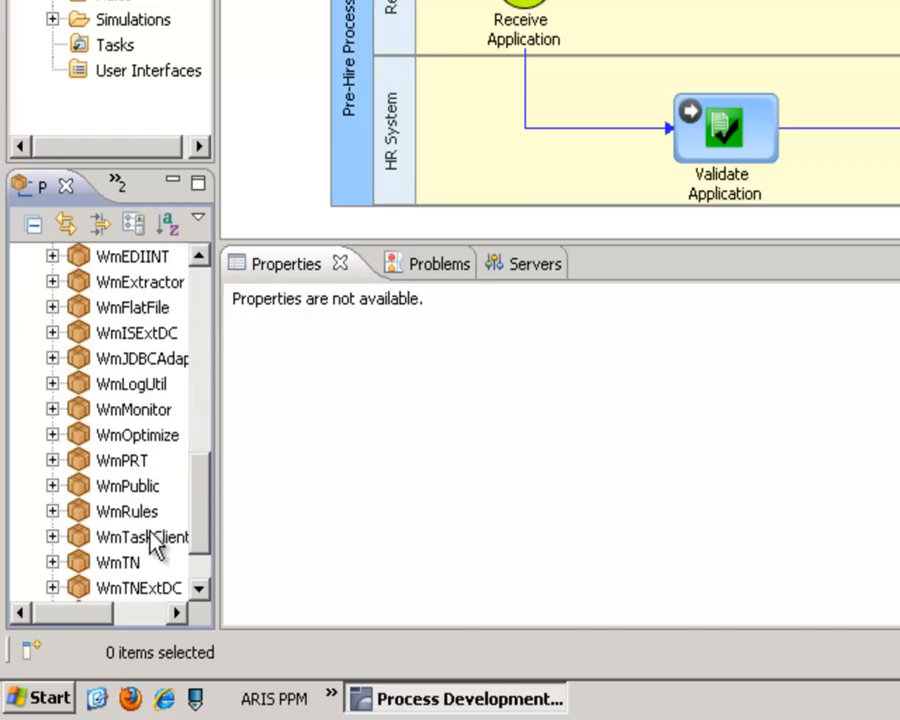
{"action": "left_click", "coordinate": [53, 486]}
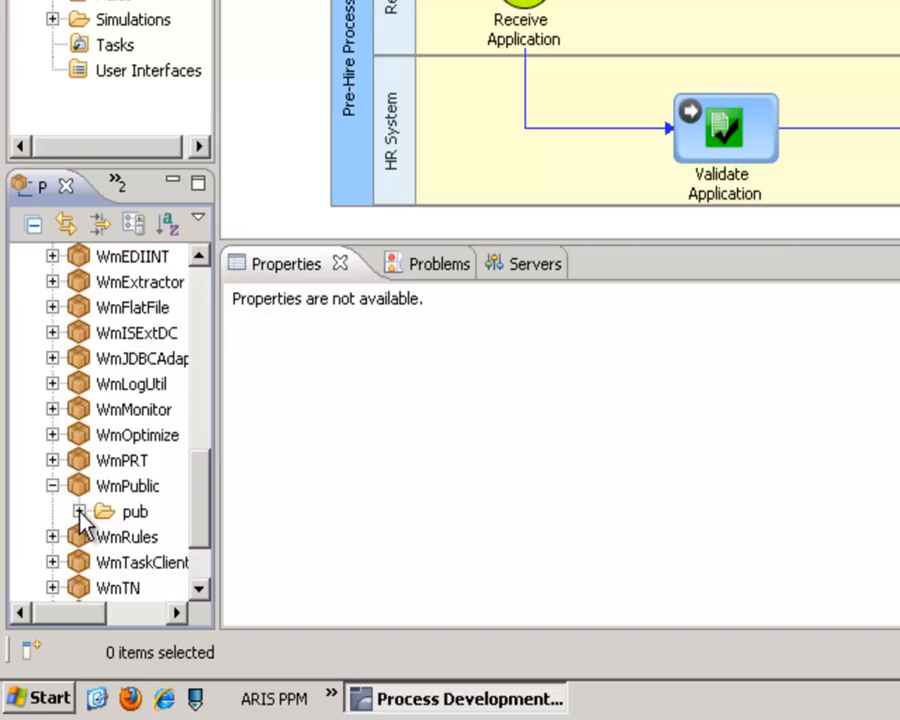
{"action": "left_click", "coordinate": [79, 512]}
{"action": "left_click", "coordinate": [106, 537]}
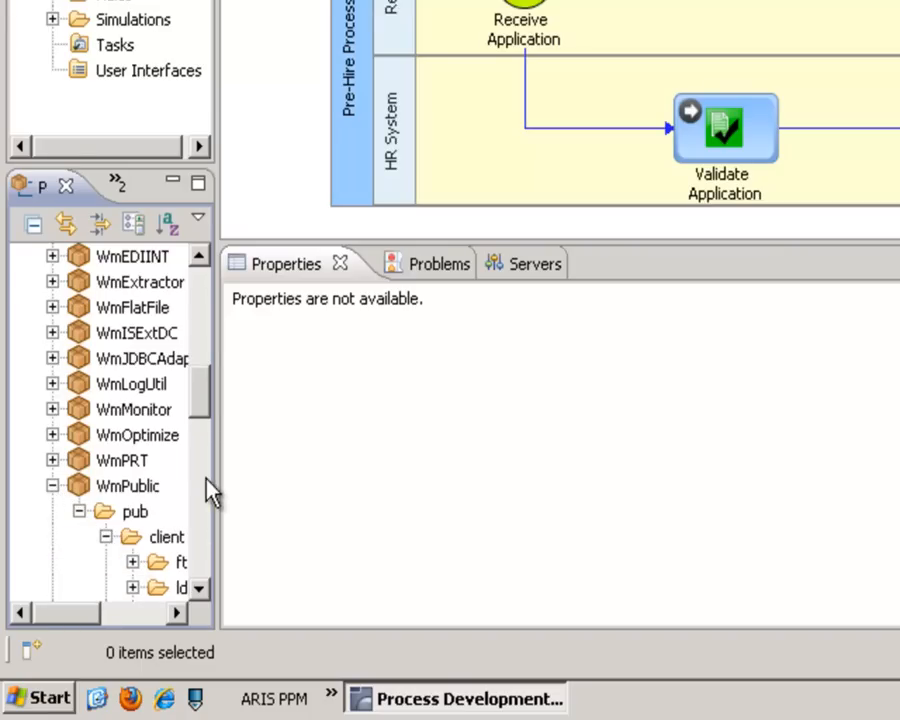
Add the smtp service from the pub/client folder as a new step at the end of the HR System lane.
{"action": "left_click", "coordinate": [168, 626]}
{"action": "left_click_drag", "start_coordinate": [165, 628], "coordinate": [125, 622]}
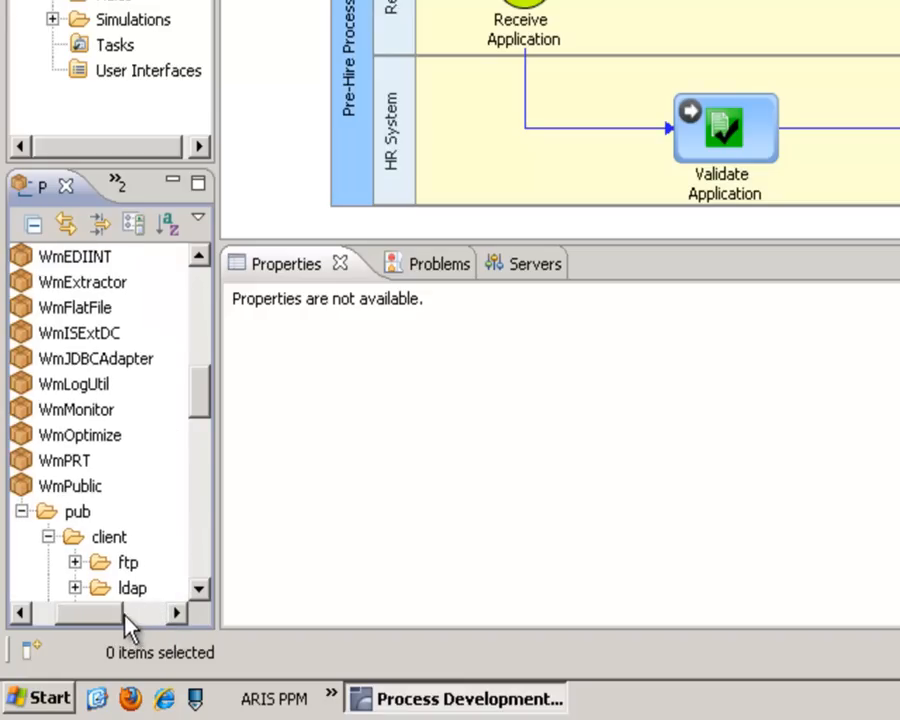
{"action": "left_click_drag", "start_coordinate": [200, 378], "coordinate": [198, 430]}
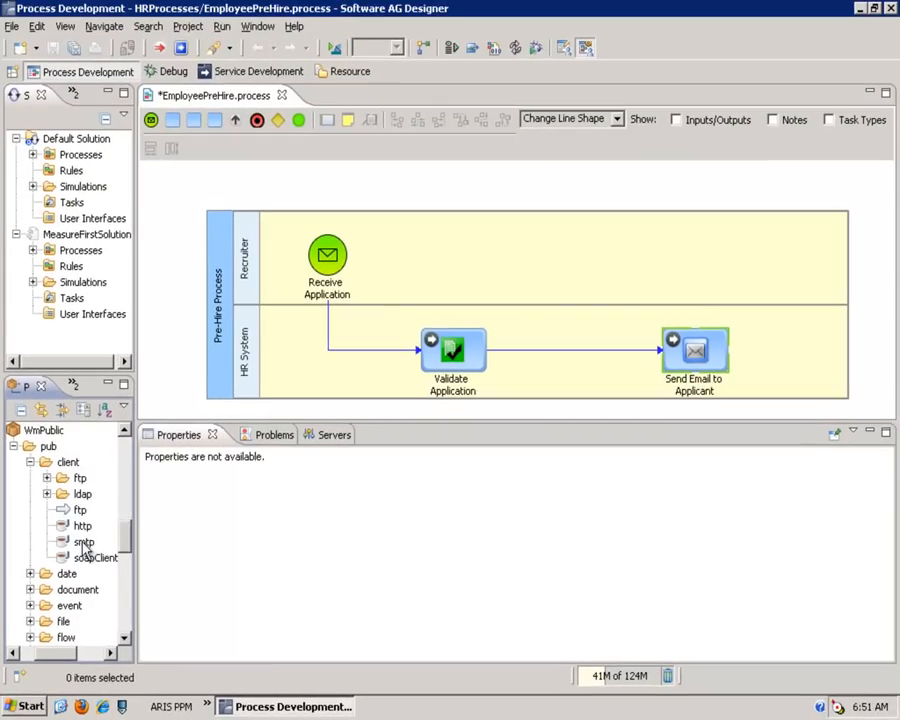
{"action": "left_click", "coordinate": [84, 545]}
{"action": "left_click_drag", "start_coordinate": [630, 397], "coordinate": [790, 343]}
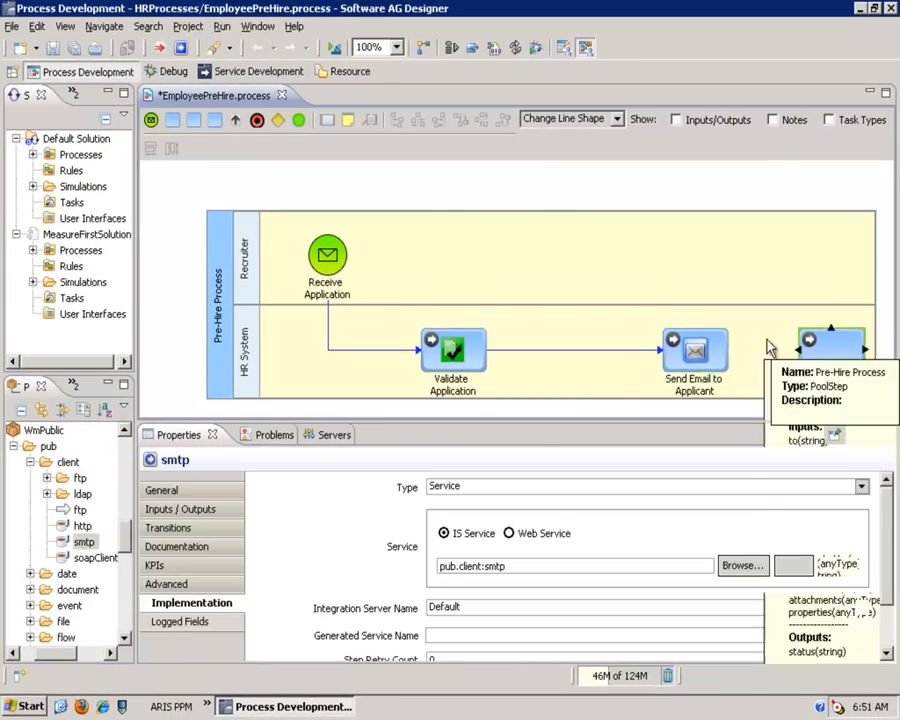
Replace the Send Email to Applicant task with the smtp step and connect Validate Application to it.
{"action": "left_click", "coordinate": [700, 354]}
{"action": "key", "text": "Delete"}
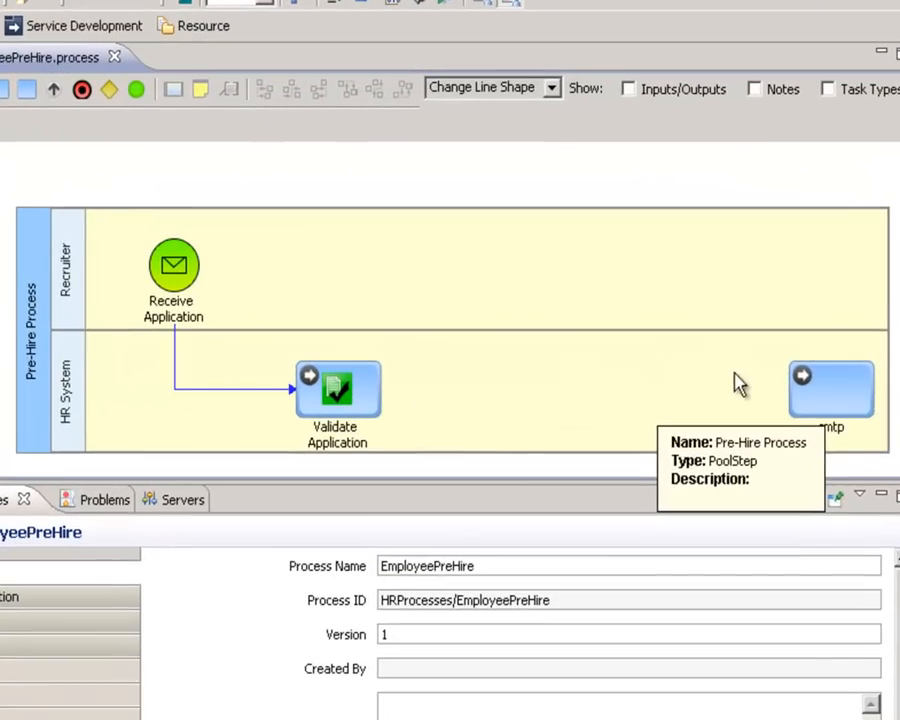
{"action": "left_click_drag", "start_coordinate": [790, 395], "coordinate": [636, 396]}
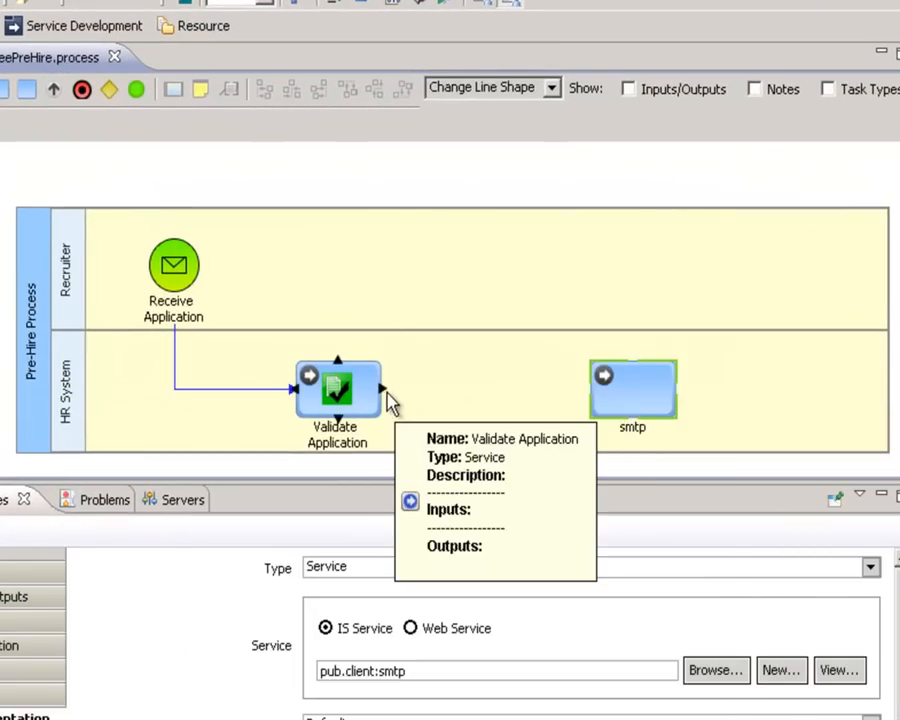
{"action": "left_click_drag", "start_coordinate": [407, 389], "coordinate": [612, 396]}
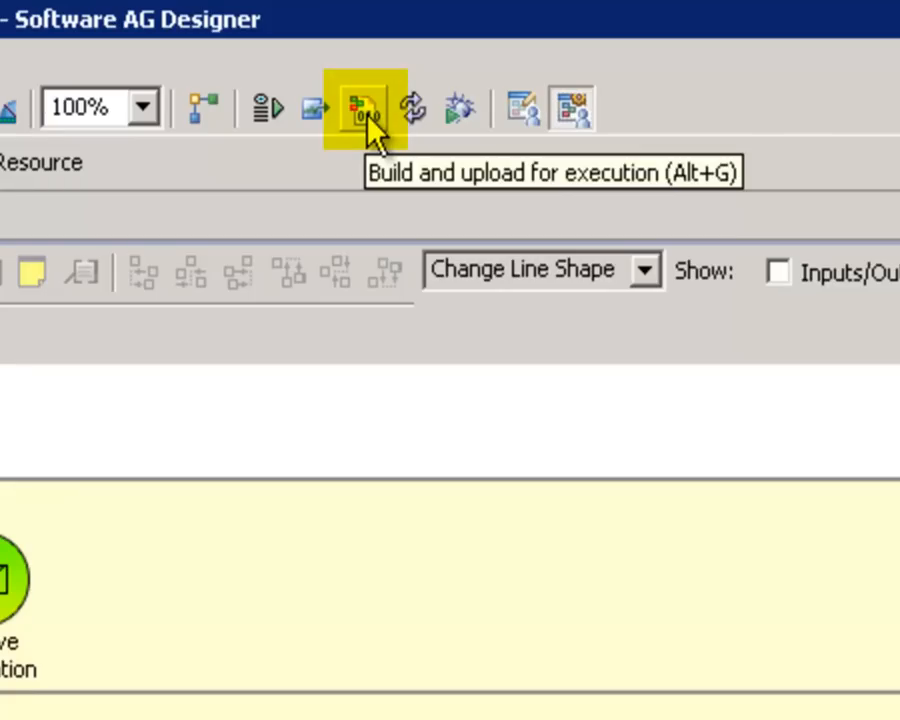
Build and upload the EmployeePreHire process for execution, with automatic enabling after the upload.
{"action": "left_click", "coordinate": [366, 112]}
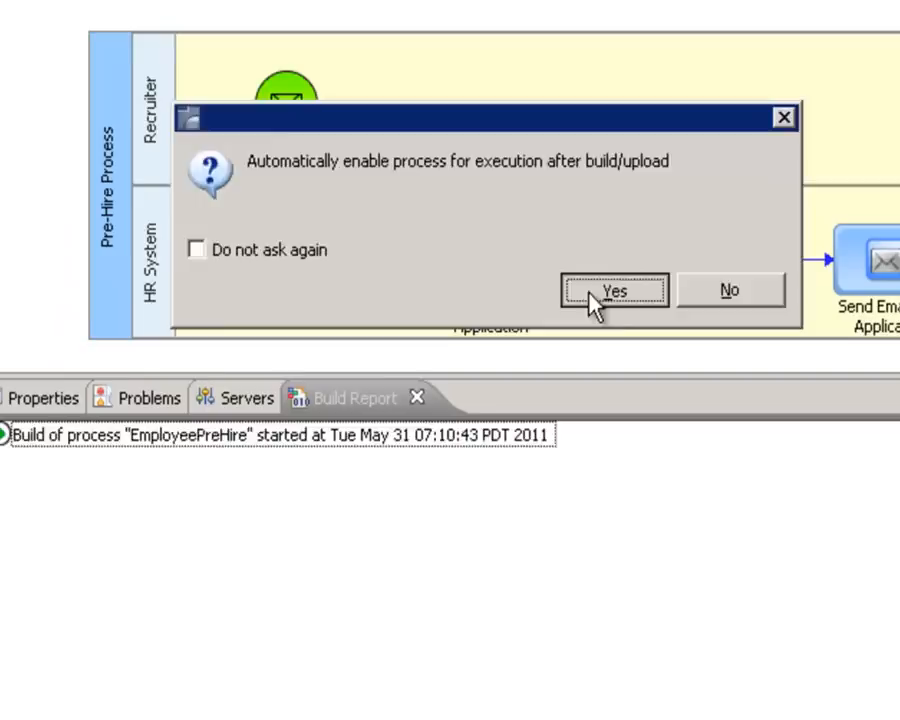
{"action": "left_click", "coordinate": [580, 428]}
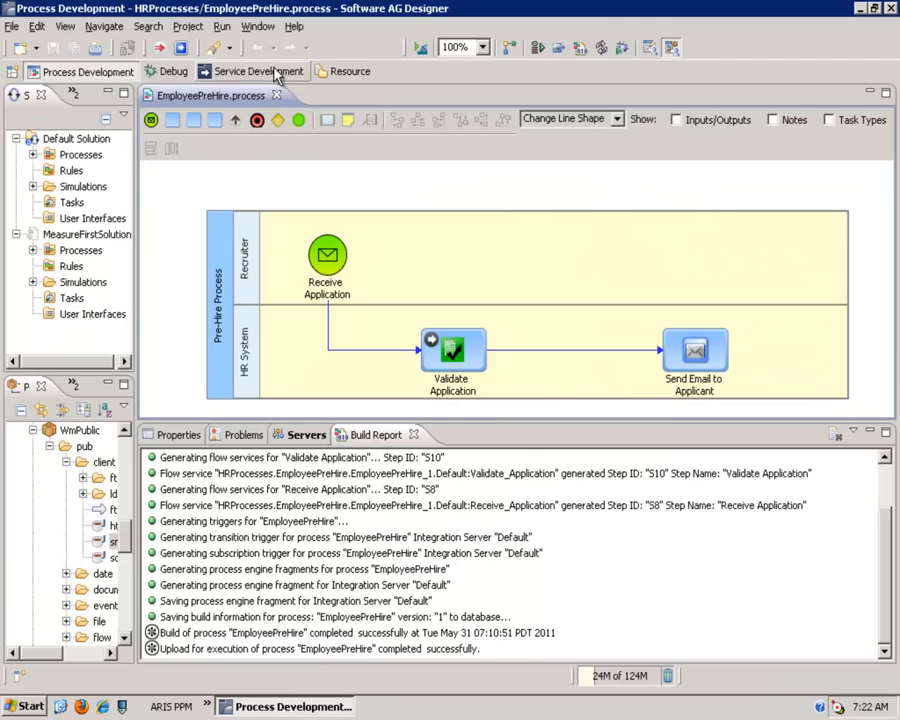
Switch to the Service Development perspective and select newhiredoc in the ProcessDemo package's Docs folder.
{"action": "left_click", "coordinate": [258, 72]}
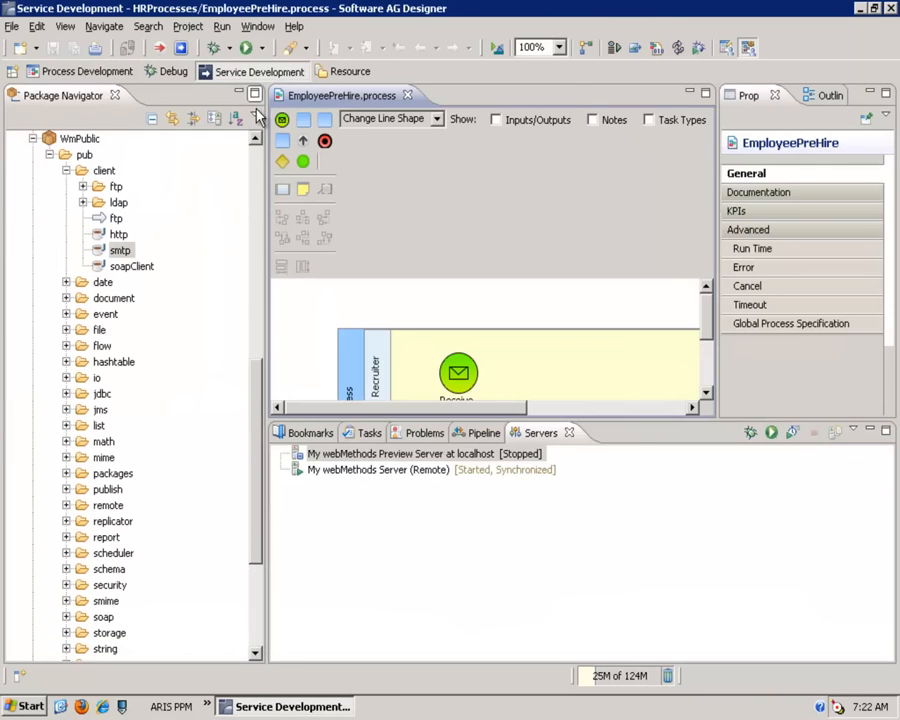
{"action": "left_click", "coordinate": [255, 194]}
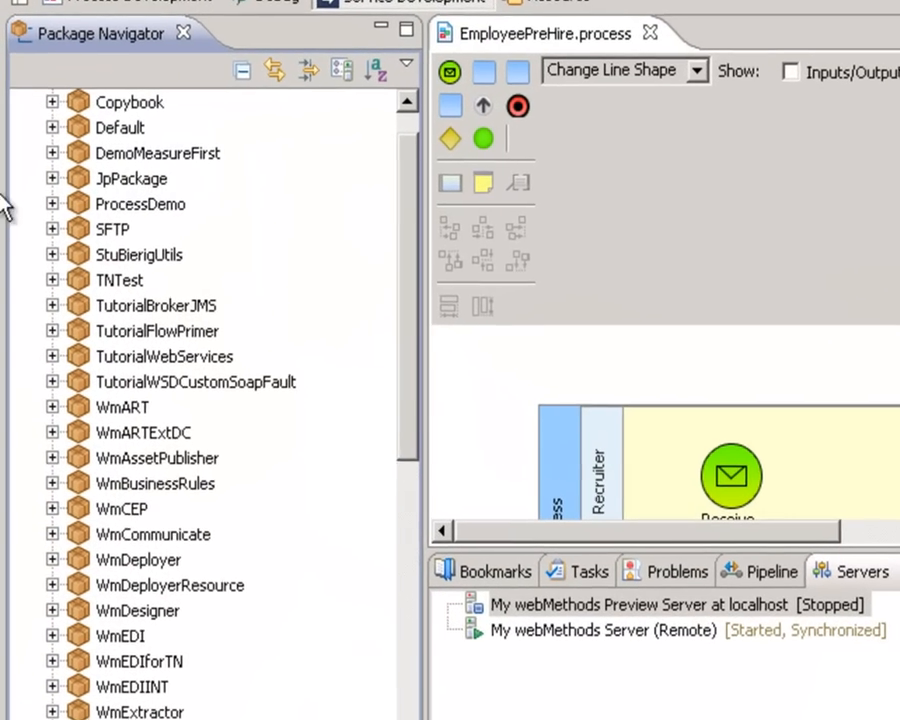
{"action": "left_click", "coordinate": [52, 204]}
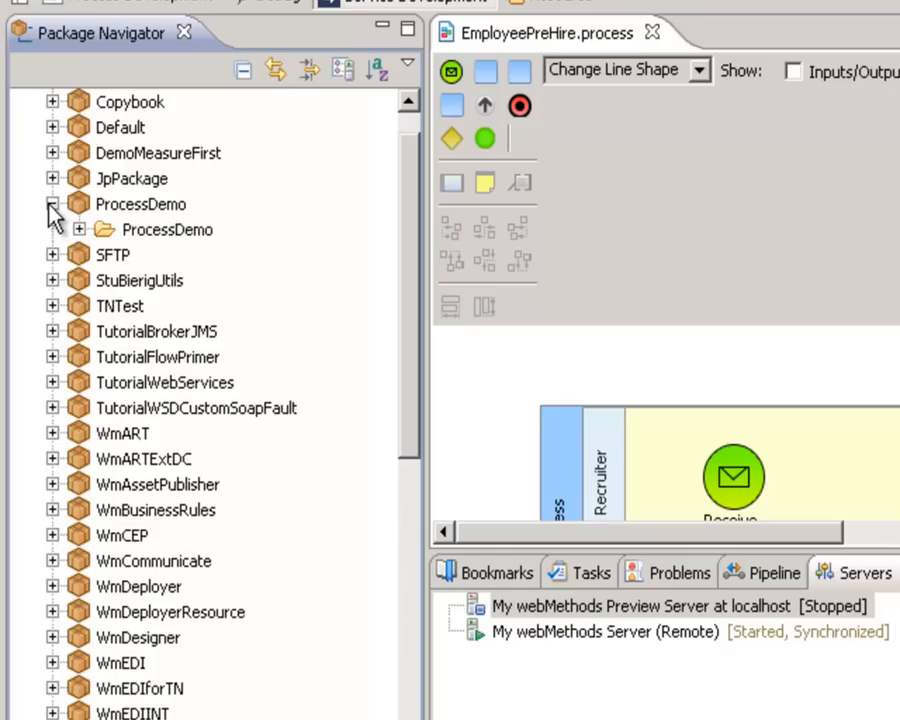
{"action": "left_click", "coordinate": [78, 229]}
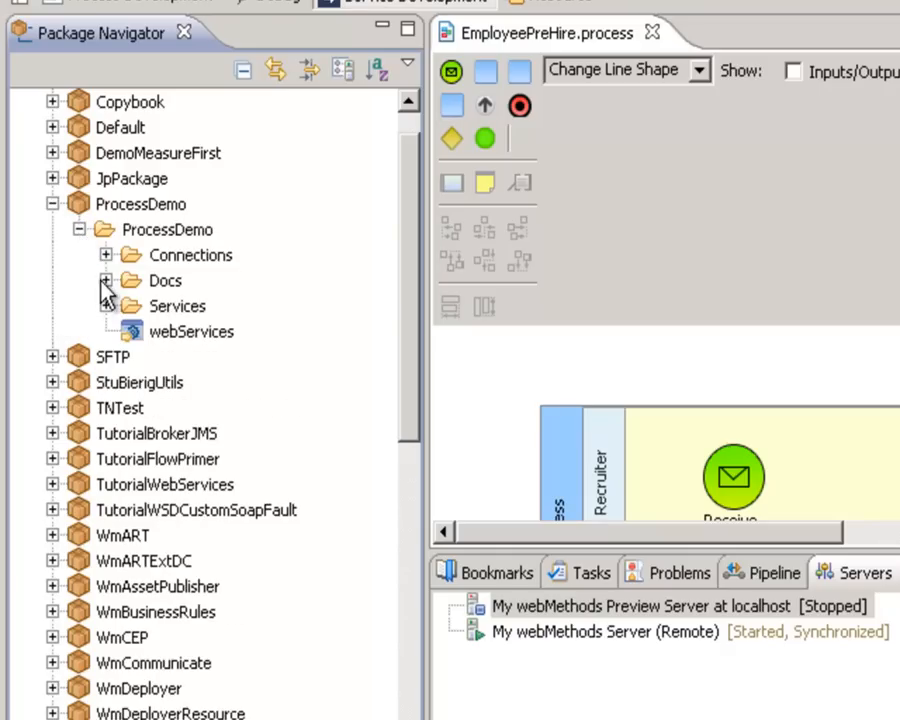
{"action": "left_click", "coordinate": [105, 282]}
{"action": "left_click", "coordinate": [192, 310]}
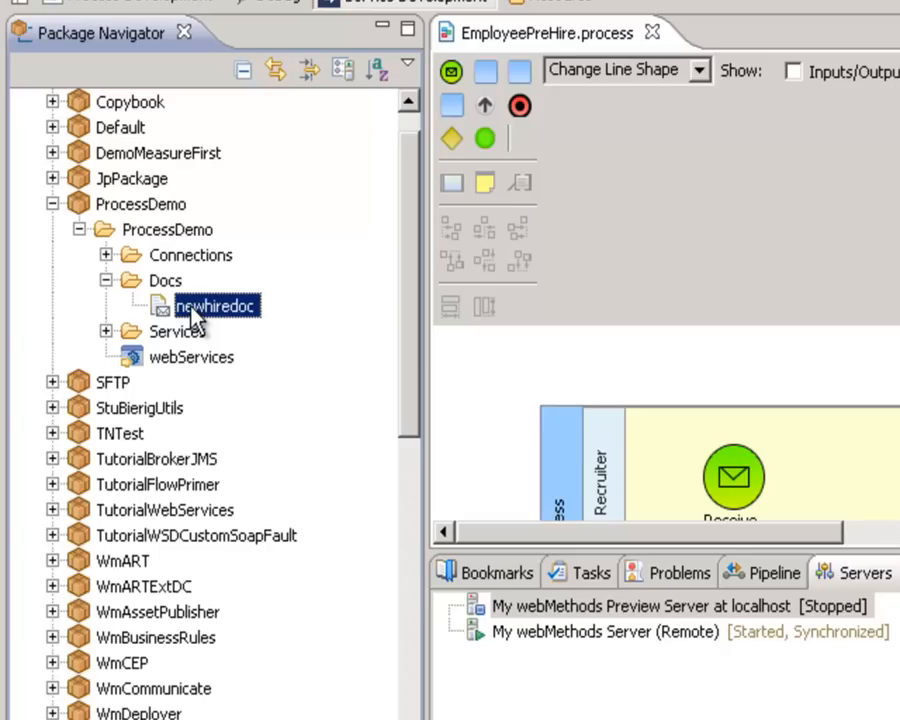
Run newhiredoc as a Publishable Document with the applicant's name, JobTitle CEO, Location Chestertown, EmploymentType Full Time, Salary 120 and StockOptions no.
{"action": "right_click", "coordinate": [194, 320]}
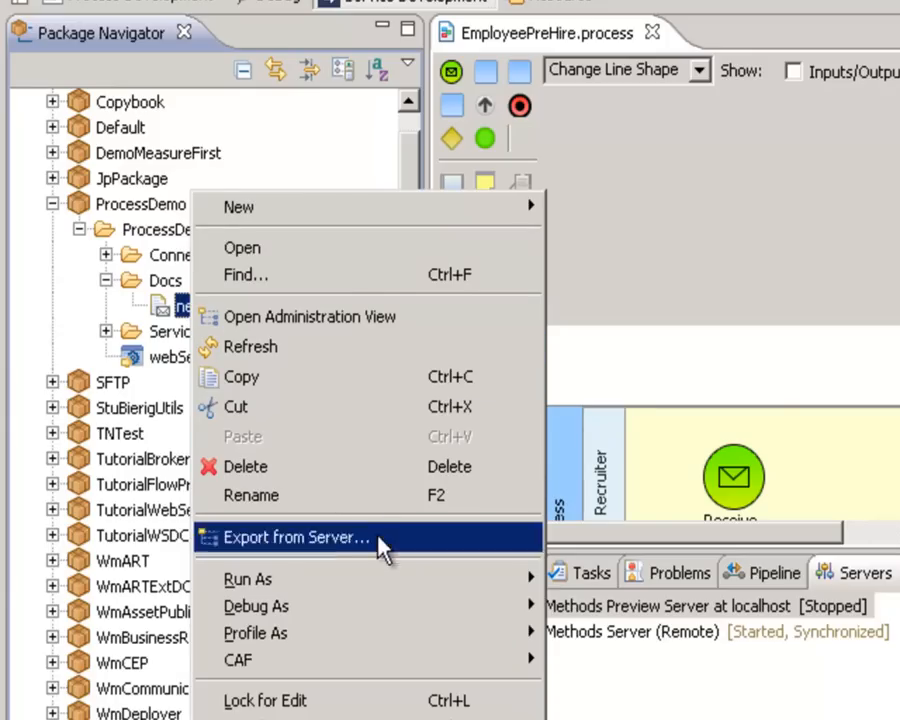
{"action": "mouse_move", "coordinate": [406, 590]}
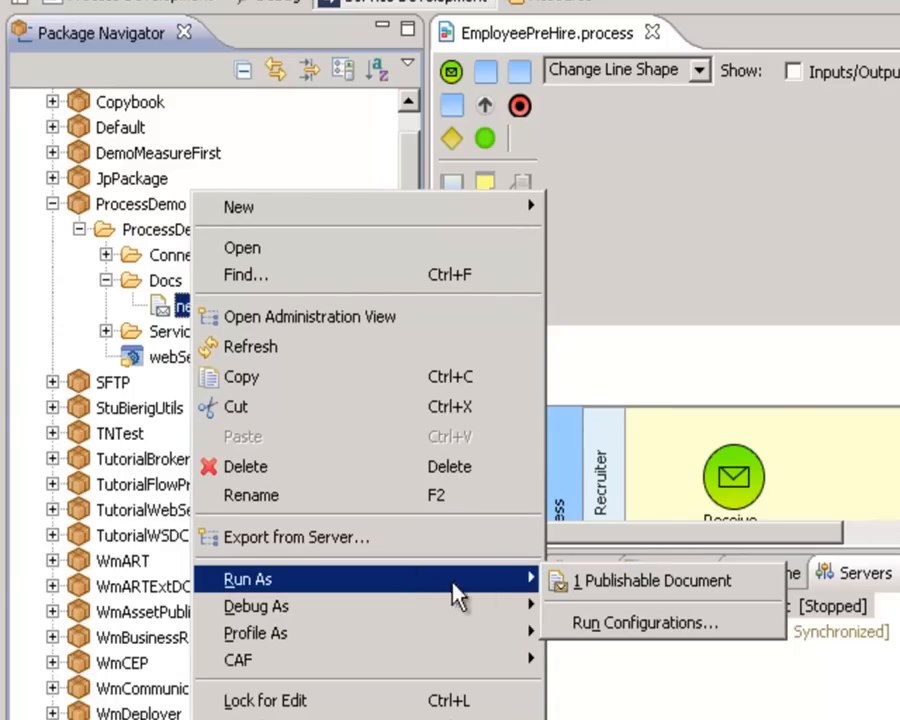
{"action": "left_click", "coordinate": [552, 584]}
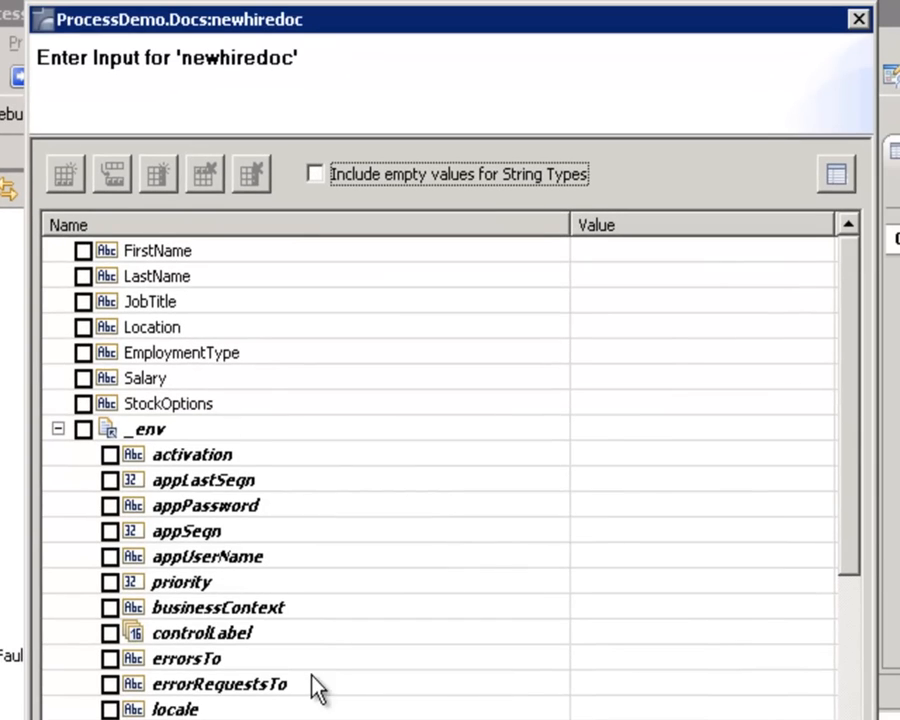
{"action": "left_click", "coordinate": [650, 250]}
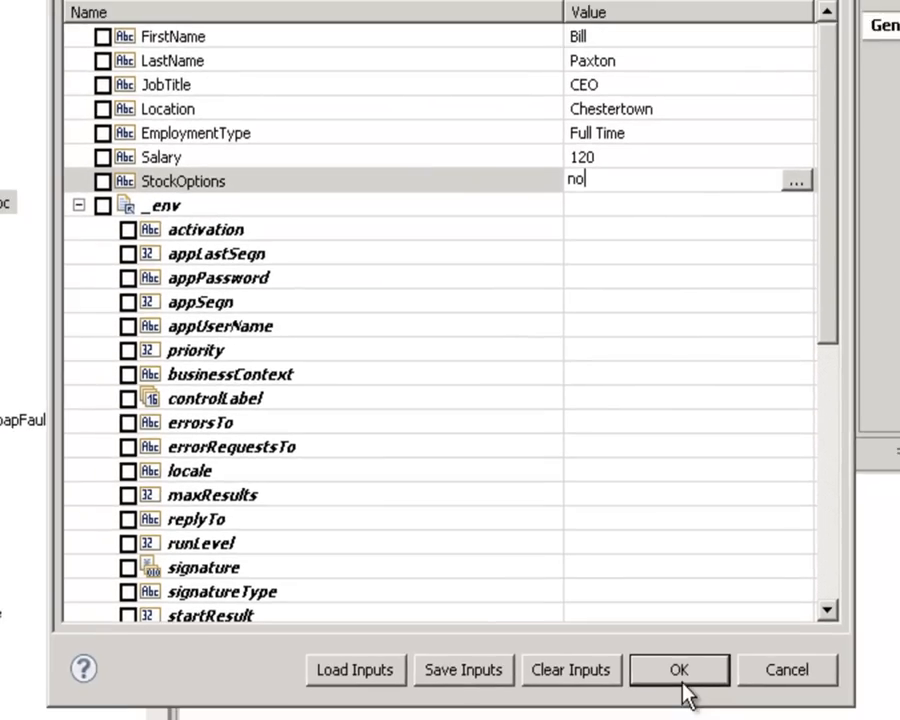
{"action": "left_click", "coordinate": [682, 680]}
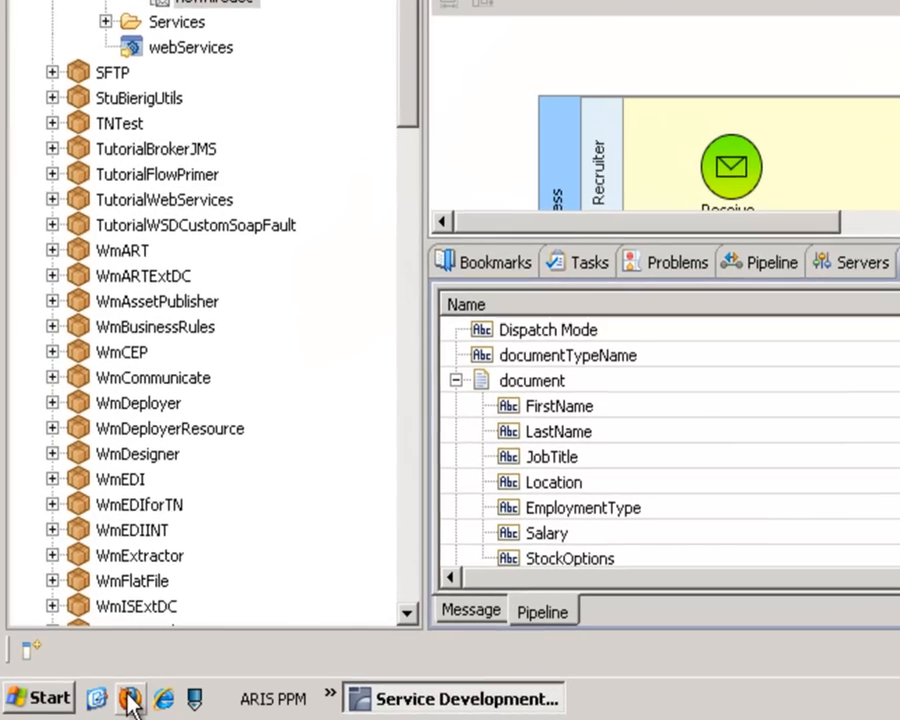
Switch to Firefox and log in to My webMethods as Administrator with the saved account password.
{"action": "left_click", "coordinate": [81, 706]}
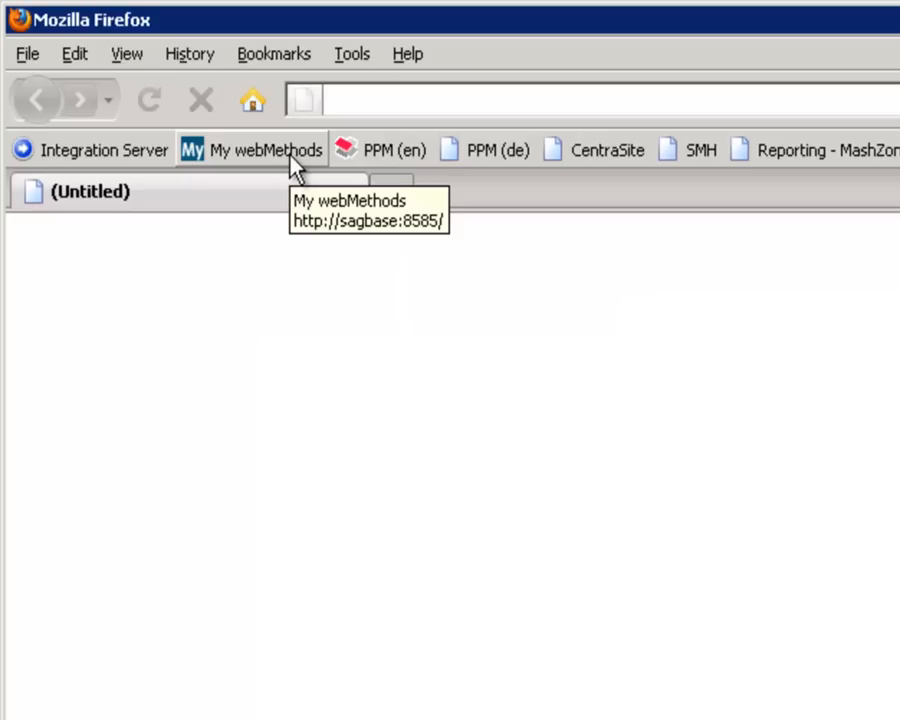
{"action": "left_click", "coordinate": [290, 158]}
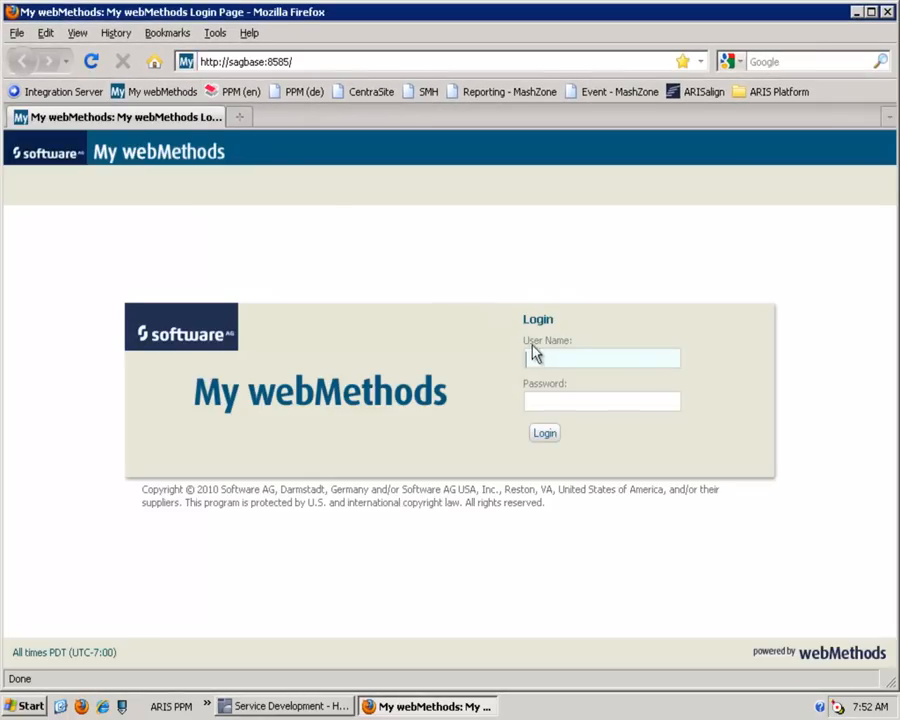
{"action": "left_click", "coordinate": [537, 356]}
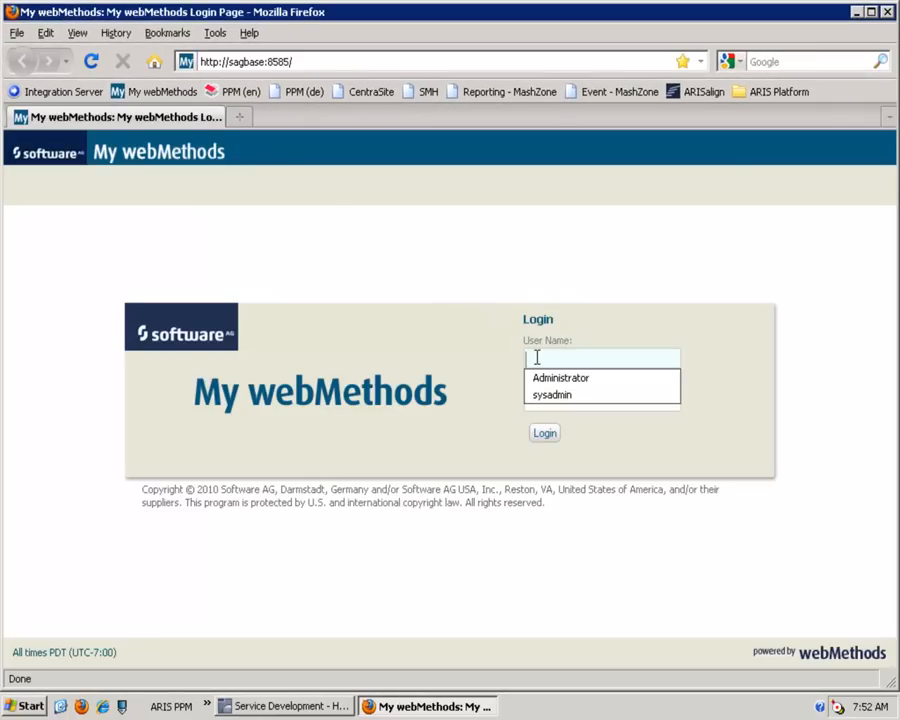
{"action": "left_click", "coordinate": [643, 381]}
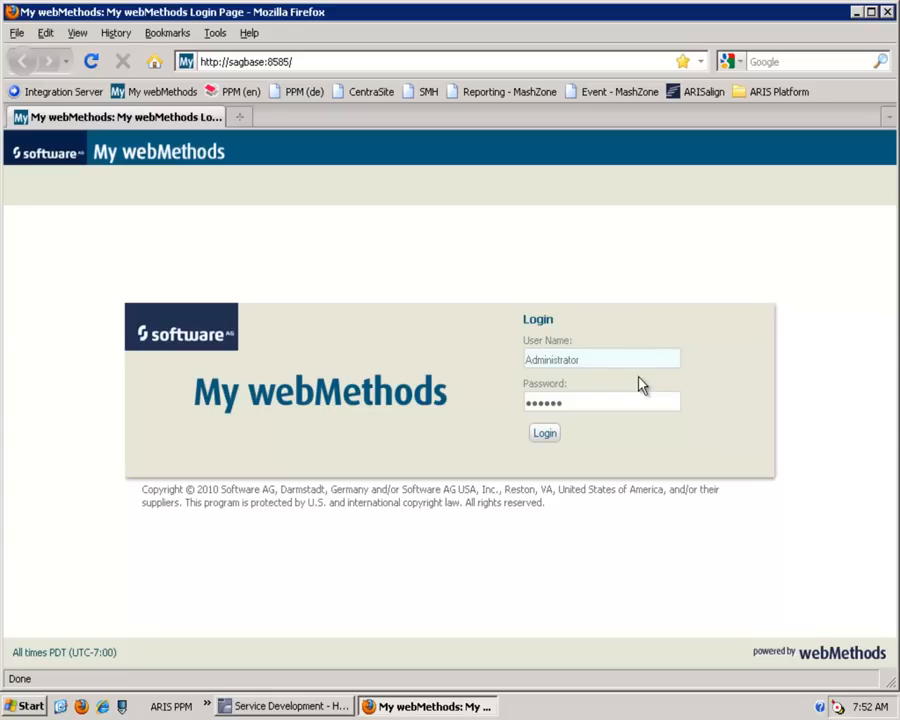
{"action": "left_click", "coordinate": [538, 443]}
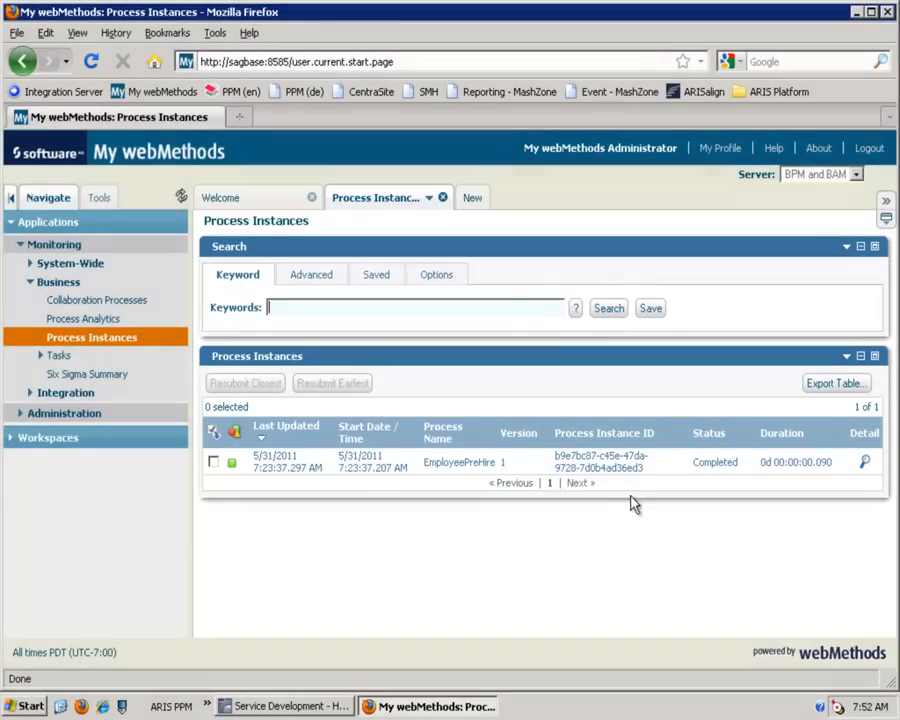
Open the EmployeePreHire process instance's detail and examine its instance information, process diagram, step list and control actions.
{"action": "left_click", "coordinate": [866, 463]}
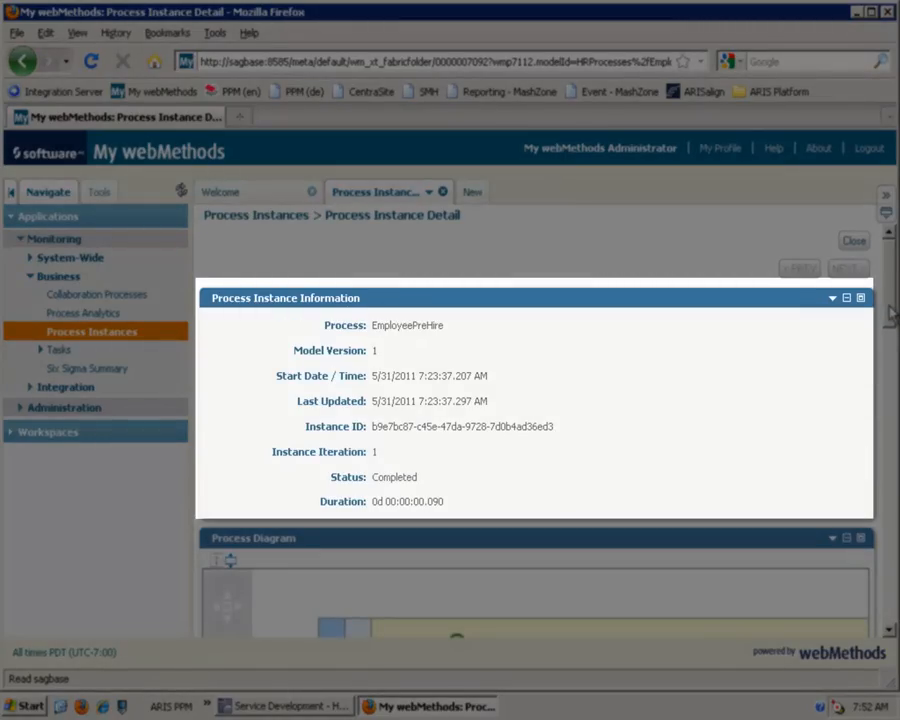
{"action": "left_click_drag", "start_coordinate": [891, 315], "coordinate": [893, 367]}
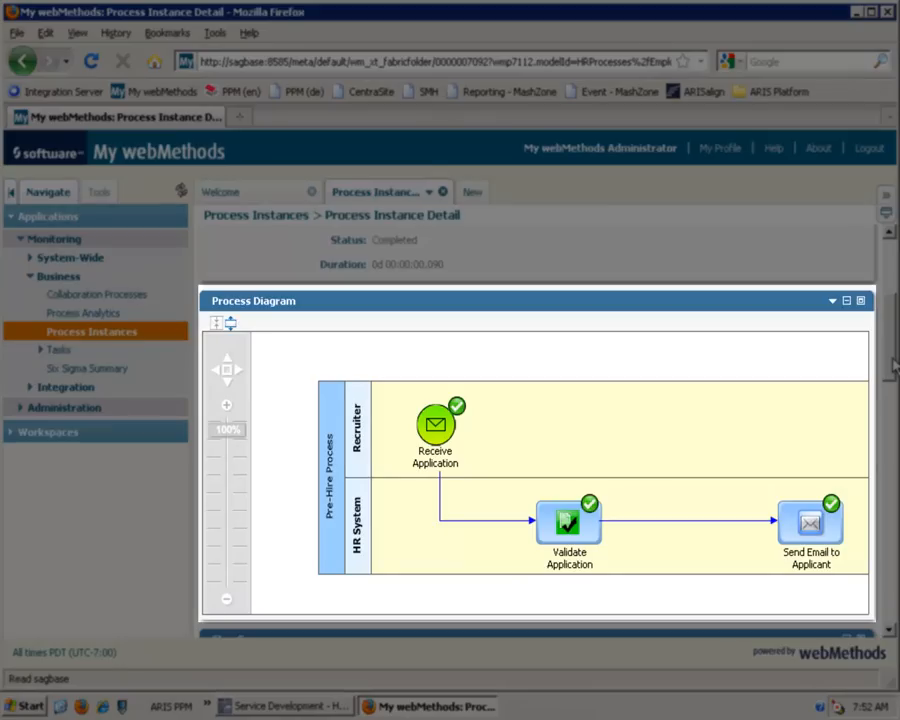
{"action": "left_click_drag", "start_coordinate": [279, 499], "coordinate": [264, 478]}
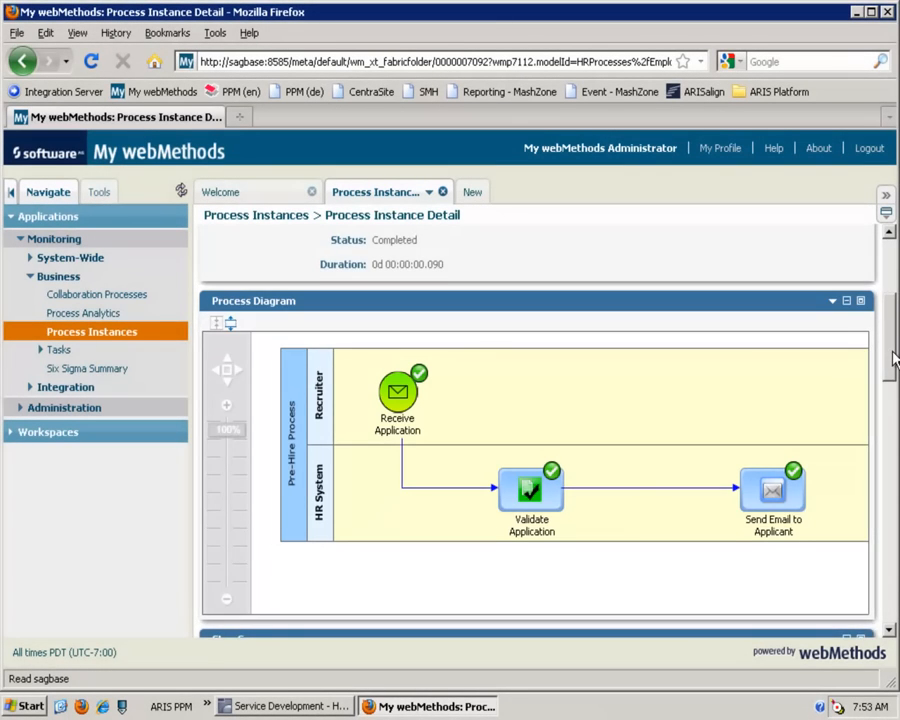
{"action": "left_click_drag", "start_coordinate": [892, 357], "coordinate": [895, 455]}
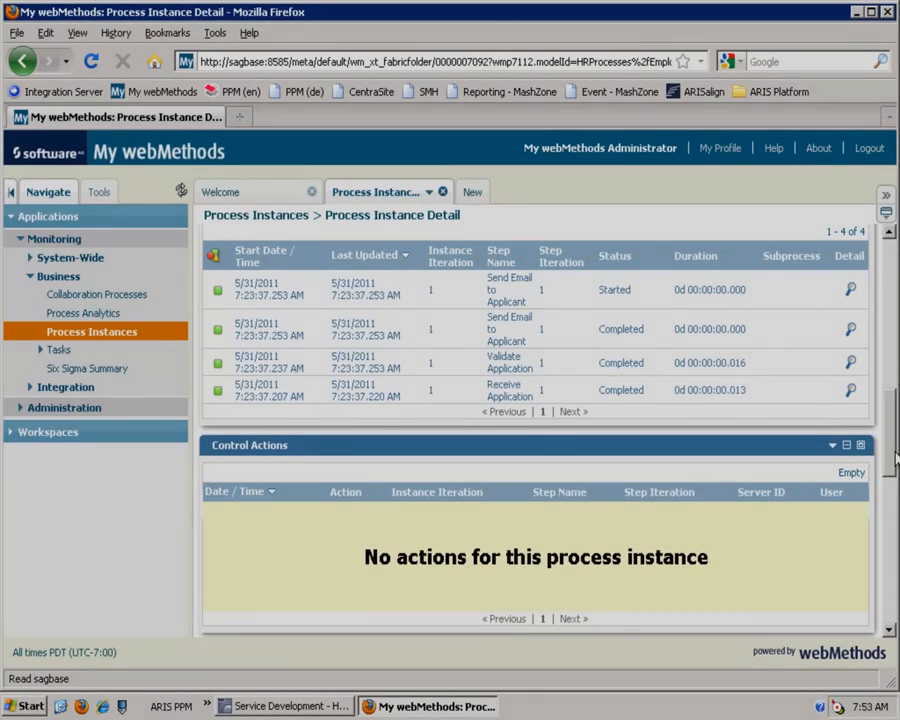